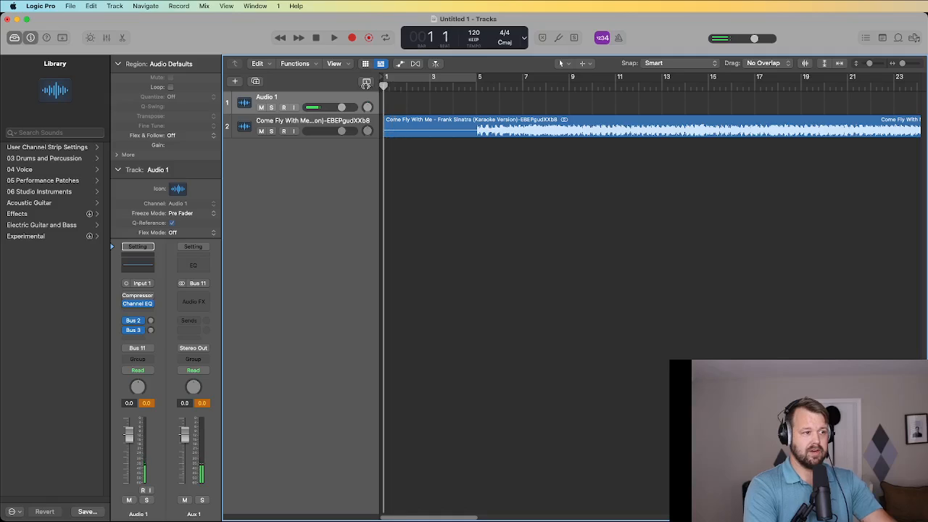
# Record a short test vocal take and lower the karaoke track's volume to -10 dB.
pyautogui.click(353, 37)
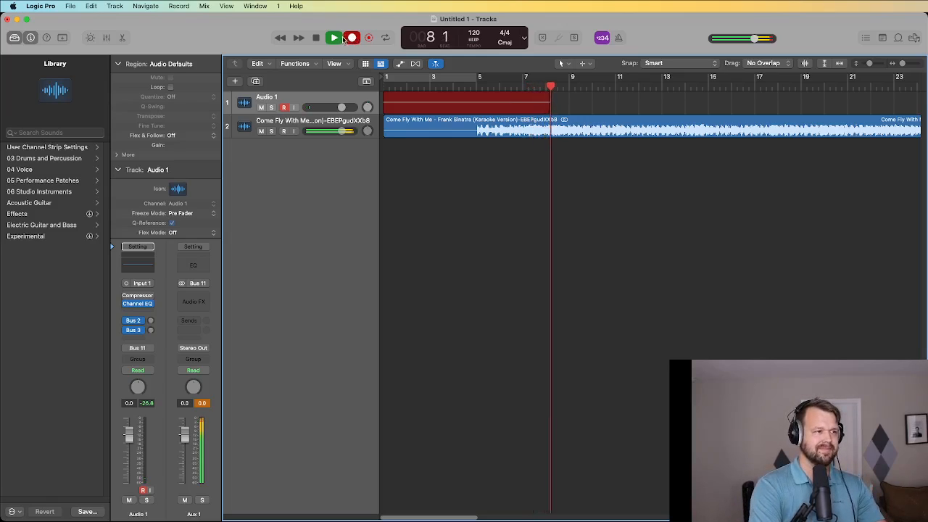
pyautogui.press('space')
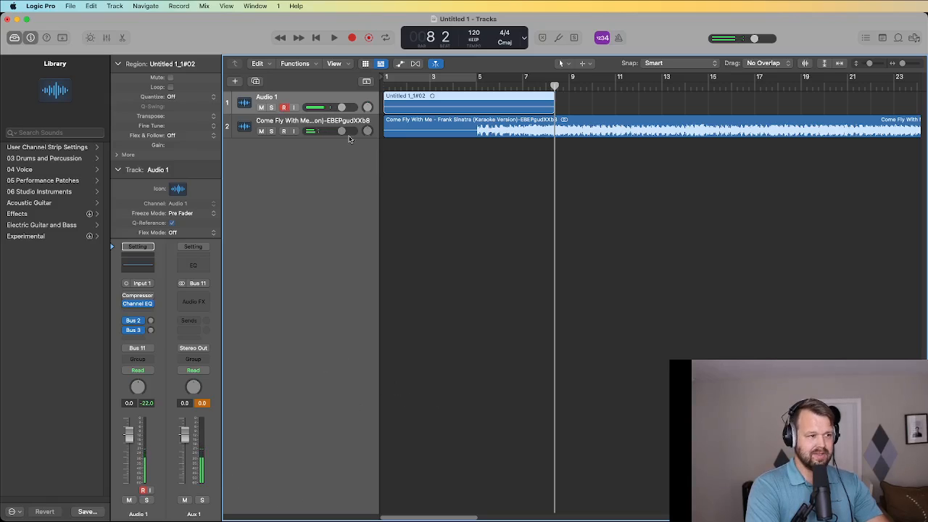
pyautogui.click(342, 133)
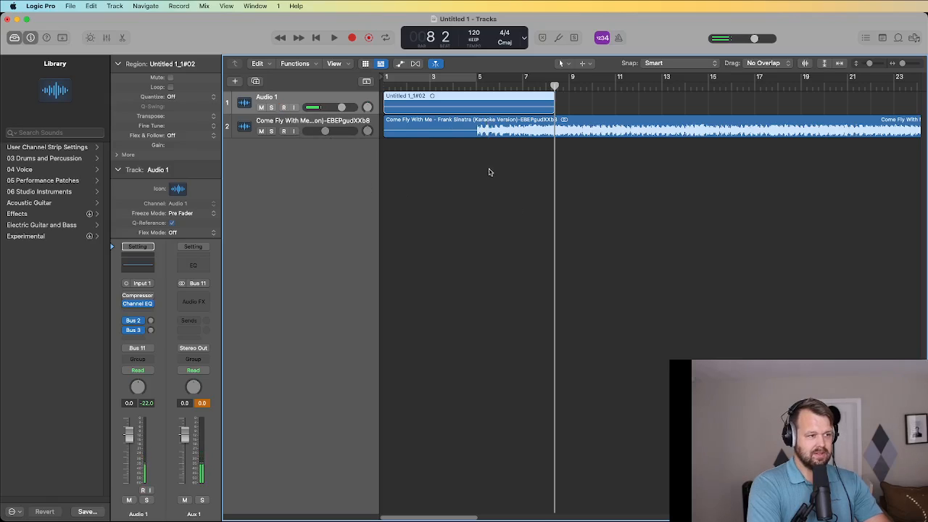
# Undo the test take and return the playhead to bar 1.
pyautogui.click(475, 205)
pyautogui.press('super+z')
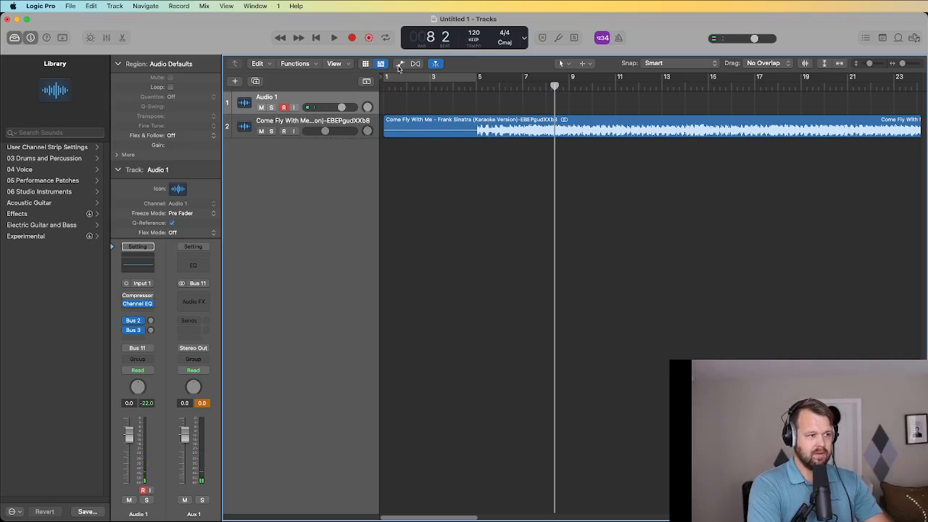
pyautogui.moveTo(401, 85); pyautogui.dragTo(336, 90)
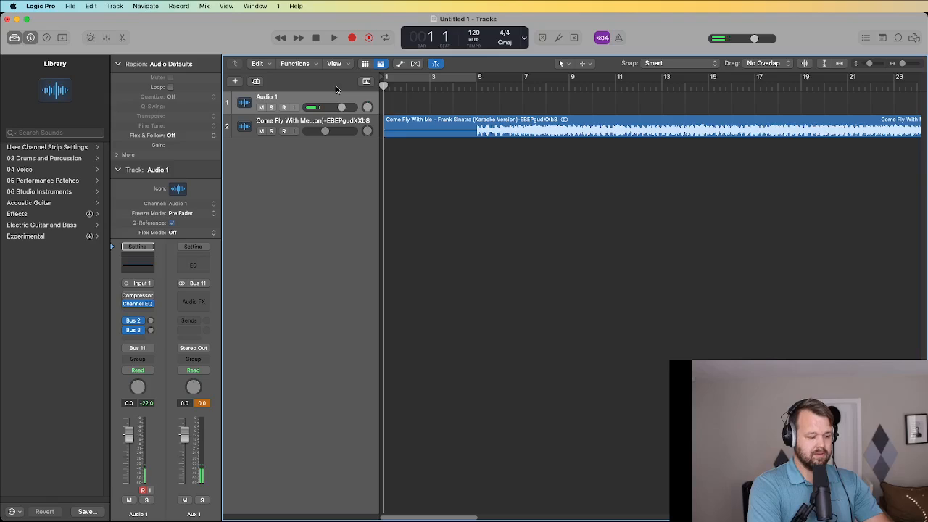
# Record the lead vocal take on Audio 1 over the karaoke song up to bar 61.
pyautogui.click(352, 38)
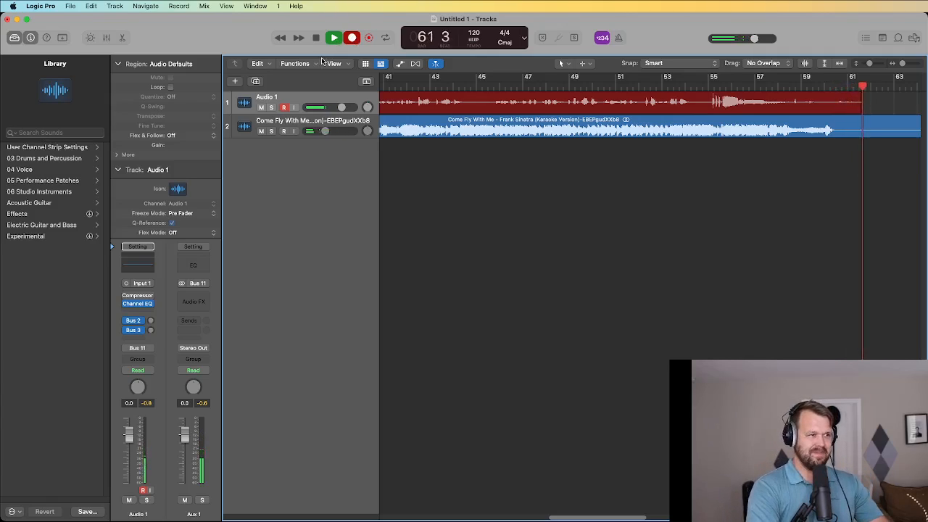
# Stop recording, trim the vocal region's end back to bar 59, and audition from there.
pyautogui.click(316, 38)
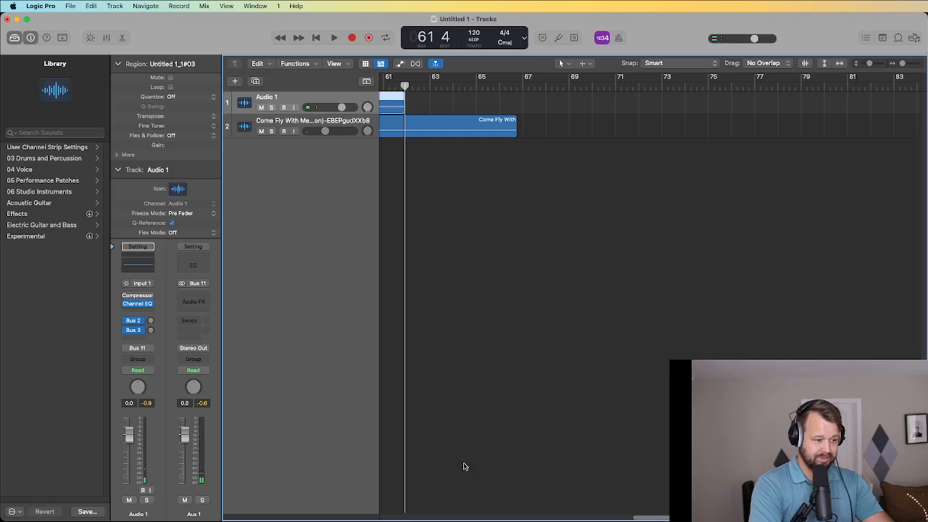
pyautogui.moveTo(645, 518); pyautogui.dragTo(559, 517)
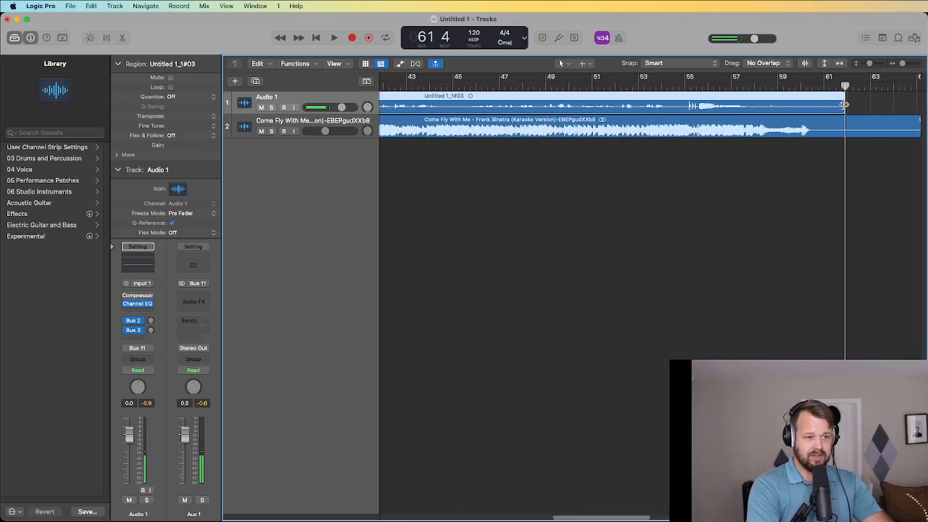
pyautogui.moveTo(845, 104); pyautogui.dragTo(810, 104)
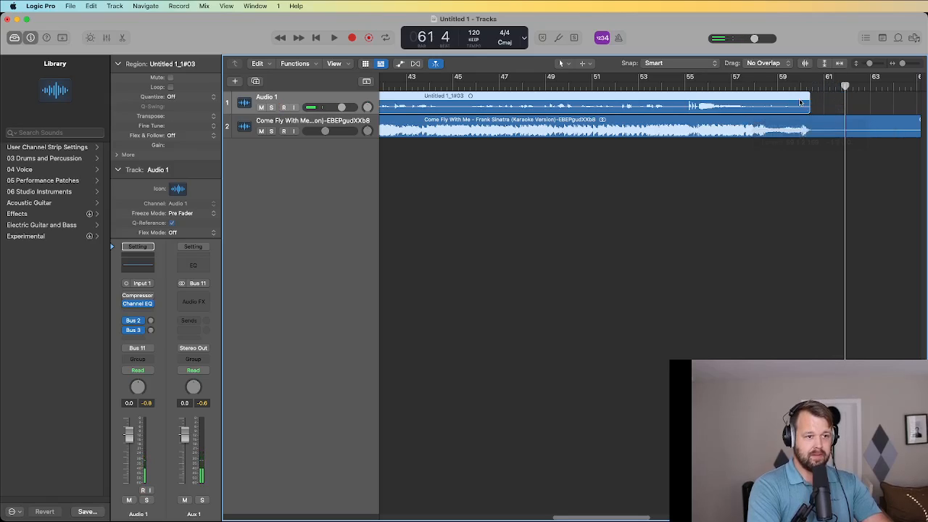
pyautogui.click(782, 86)
pyautogui.press('space')
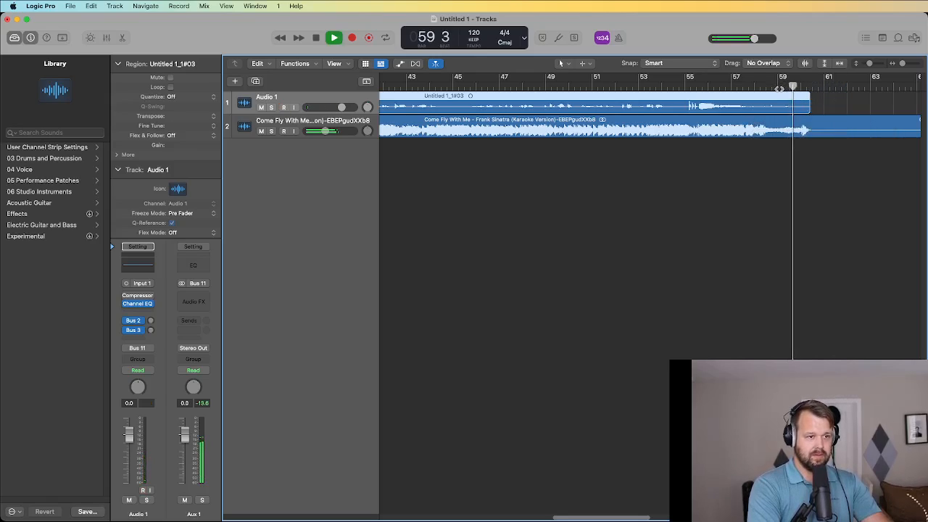
pyautogui.press('space')
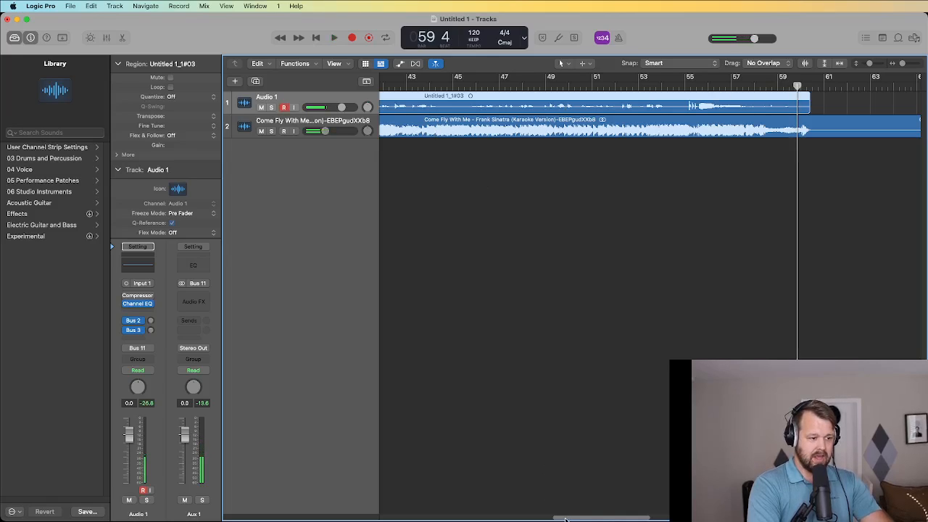
# Enlarge the vocal track with vertical zoom and set a cycle over bars 55–56.
pyautogui.moveTo(565, 519); pyautogui.dragTo(548, 519)
pyautogui.moveTo(277, 115); pyautogui.dragTo(278, 208)
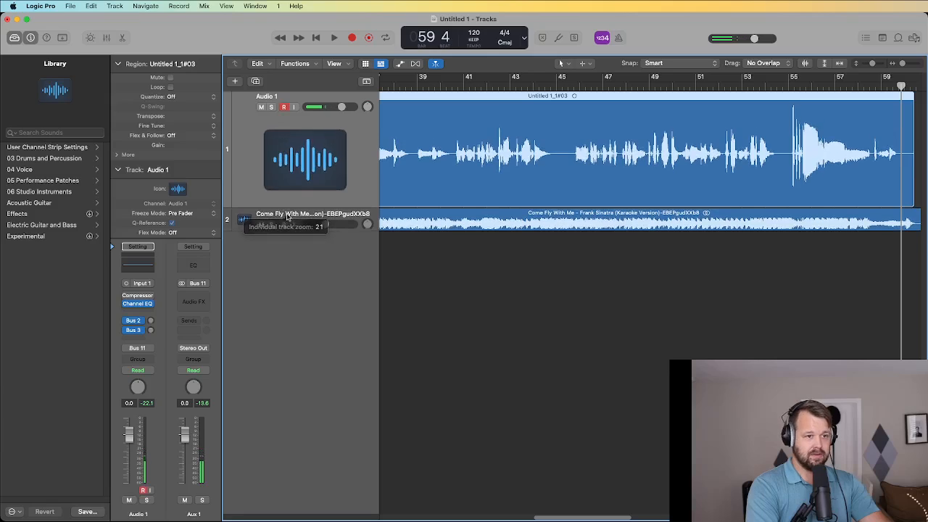
pyautogui.click(825, 64)
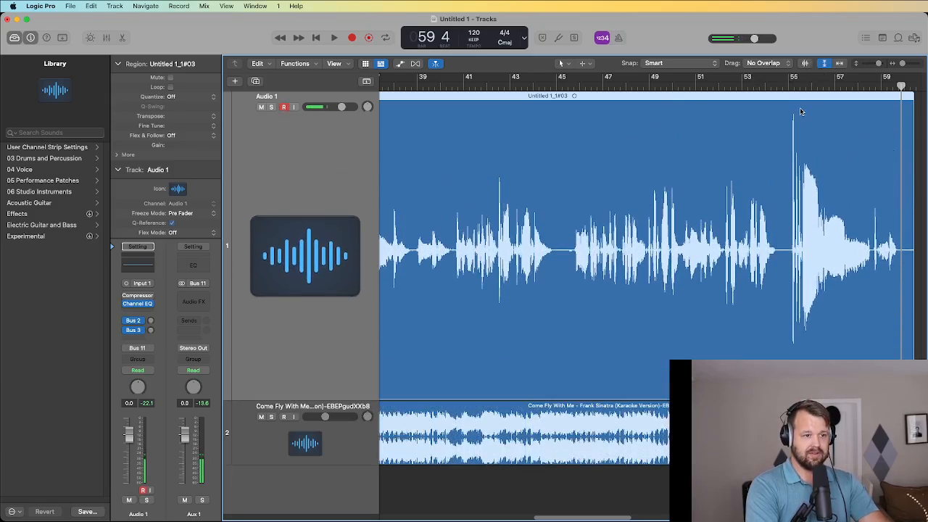
pyautogui.click(788, 87)
pyautogui.press('space')
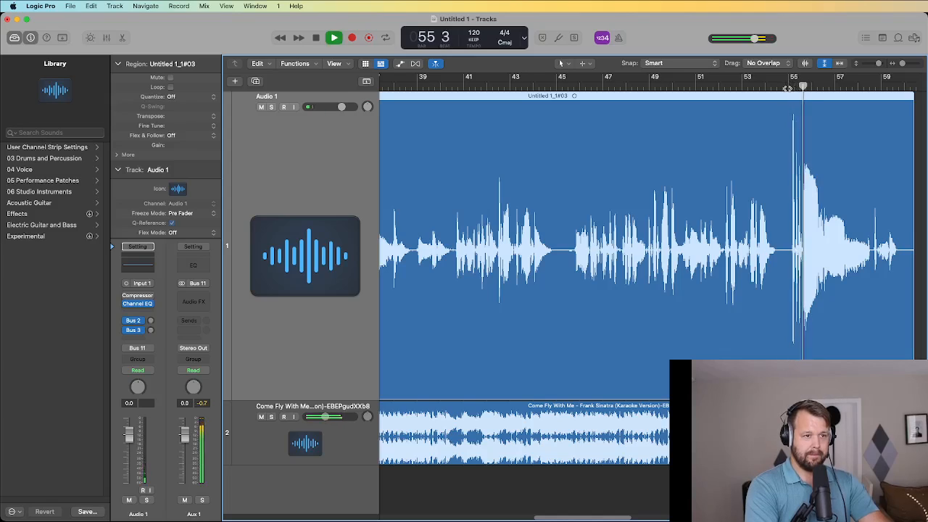
pyautogui.press('space')
pyautogui.click(788, 88)
pyautogui.moveTo(788, 84); pyautogui.dragTo(811, 86)
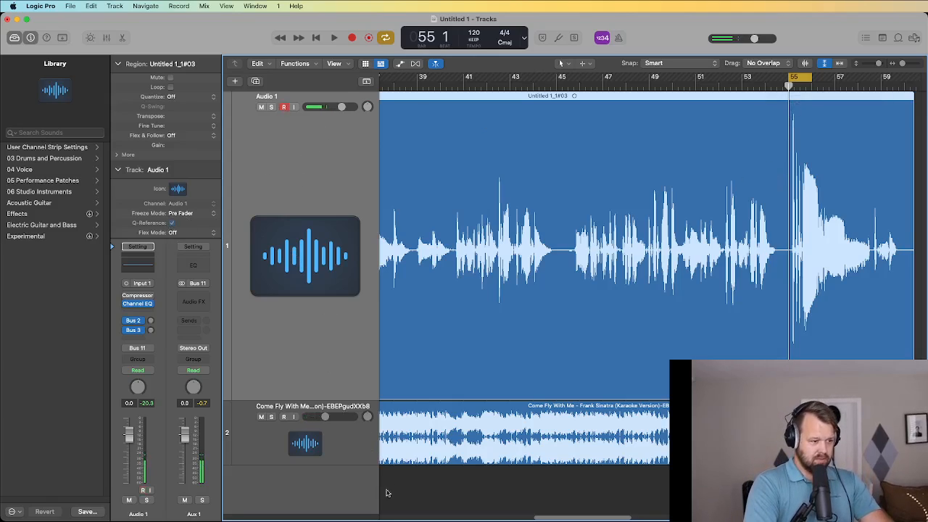
# Insert a mono Compressor on Audio 1 from the Mixer.
pyautogui.click(105, 38)
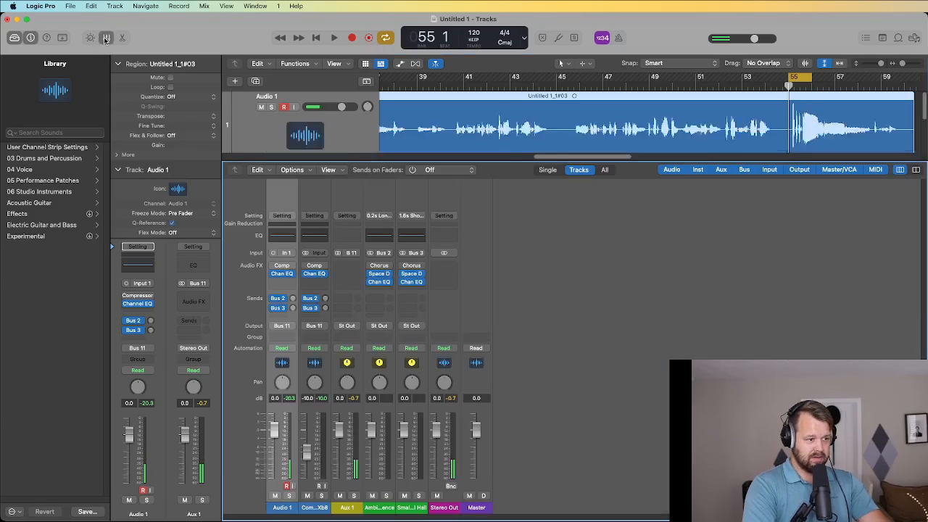
pyautogui.click(287, 282)
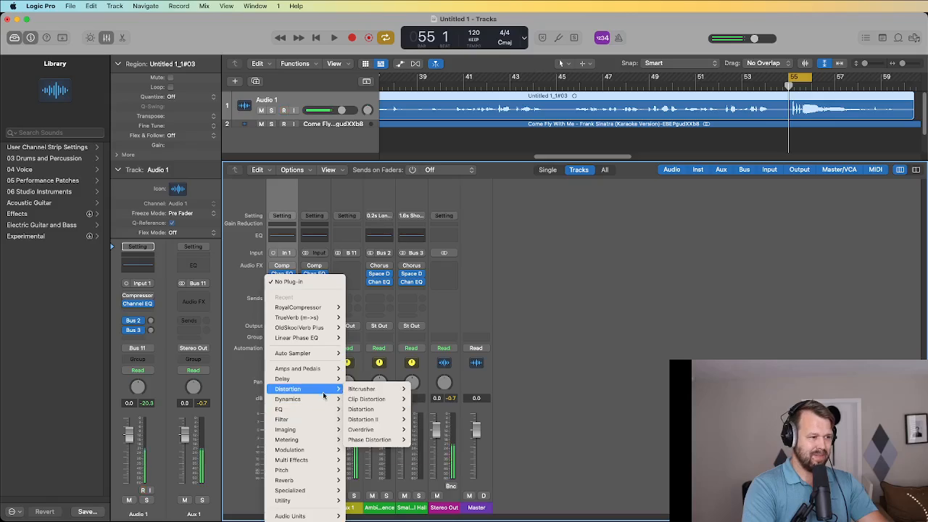
pyautogui.moveTo(323, 399)
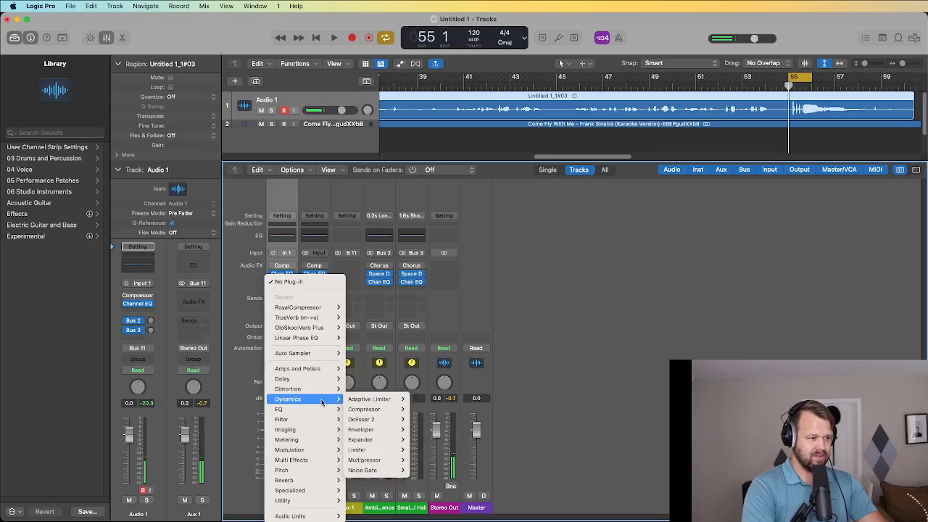
pyautogui.moveTo(324, 501)
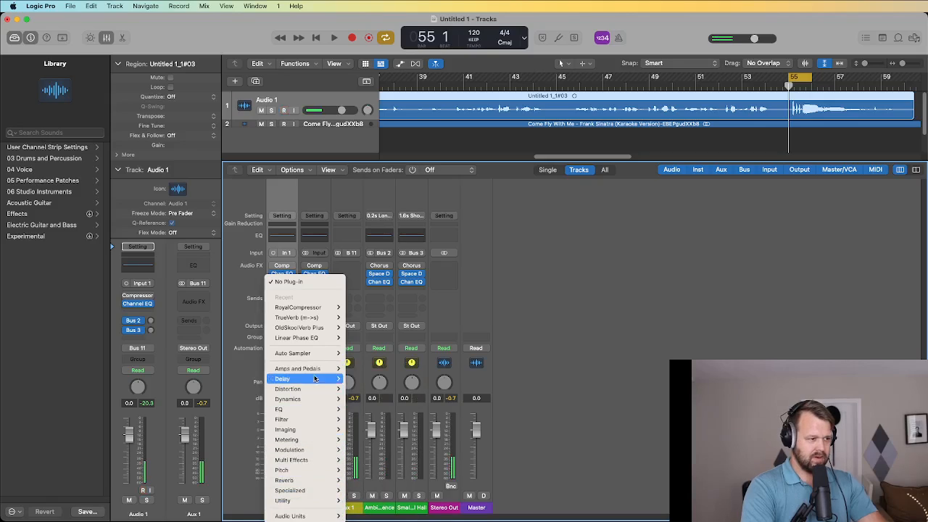
pyautogui.moveTo(317, 399)
pyautogui.moveTo(381, 409)
pyautogui.click(419, 409)
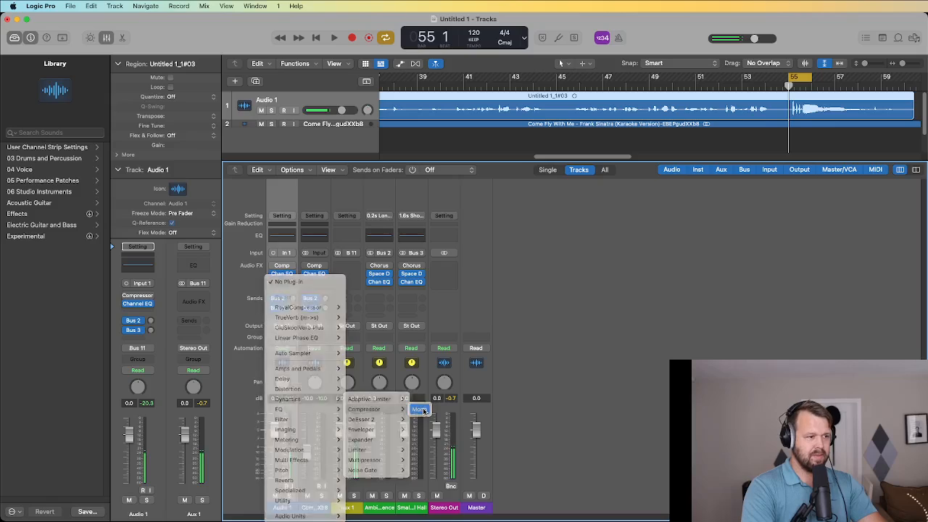
# Load the 04 Voice > Type R Vocal 02 preset and lower the ratio to 3.5:1.
pyautogui.click(497, 153)
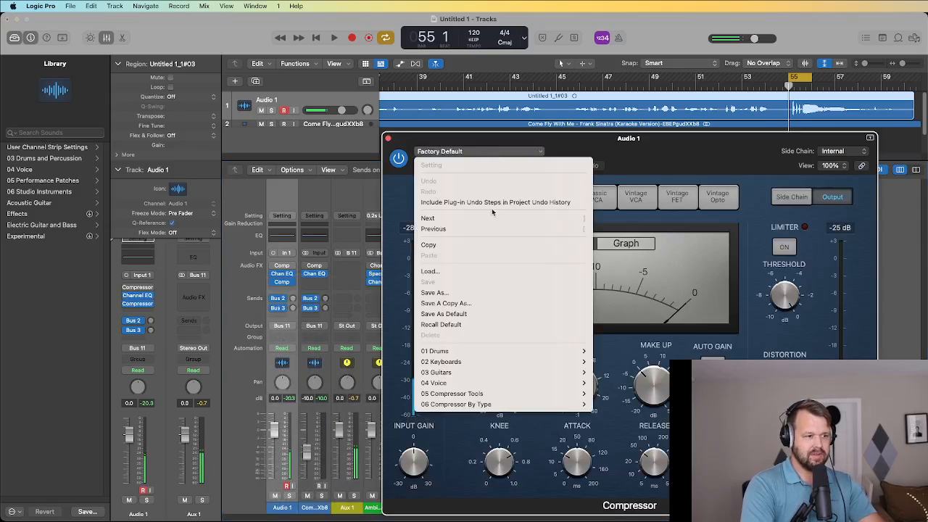
pyautogui.moveTo(519, 388)
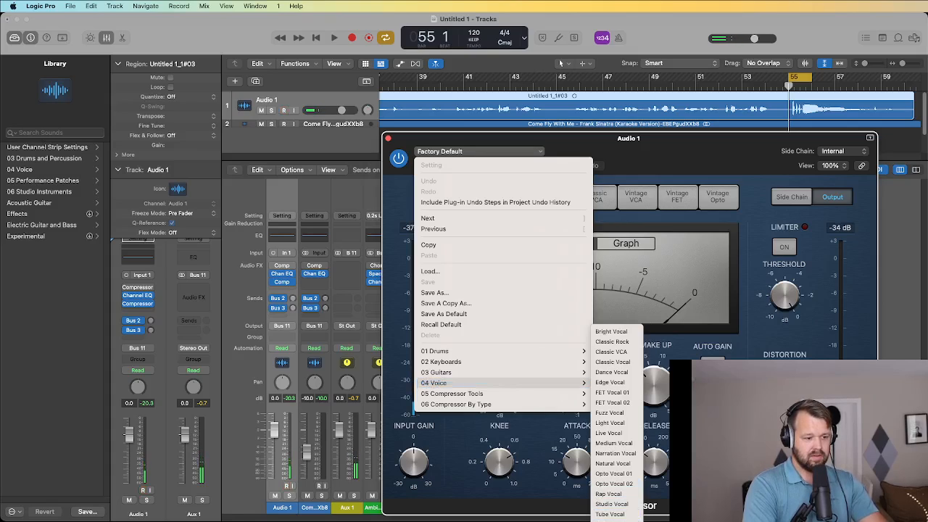
pyautogui.click(617, 504)
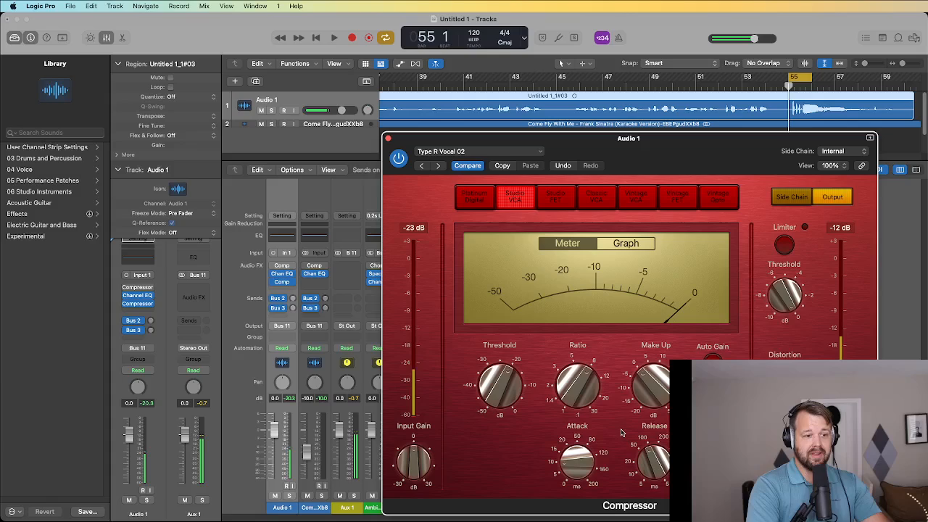
pyautogui.moveTo(581, 385)
pyautogui.moveTo(581, 385); pyautogui.dragTo(597, 414)
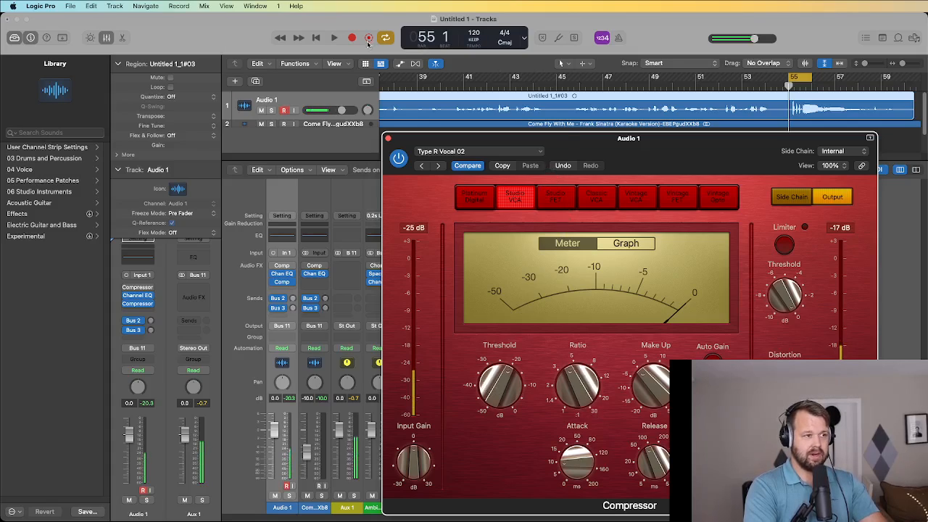
# Adjust the compressor threshold to about -20.5 dB, then -16.5 dB, while looping playback.
pyautogui.press('space')
pyautogui.moveTo(498, 398)
pyautogui.mouseDown()
pyautogui.moveTo(496, 370)
pyautogui.moveTo(498, 380)
pyautogui.mouseUp()
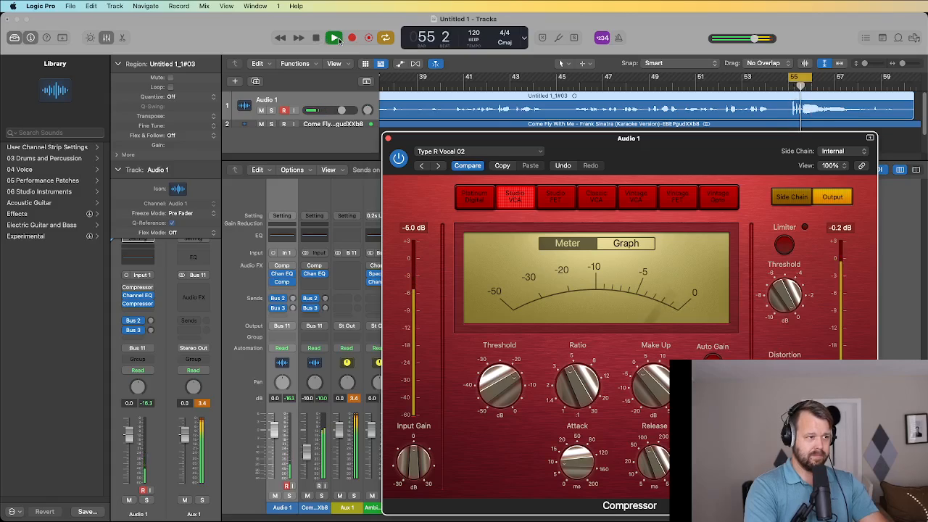
pyautogui.click(314, 41)
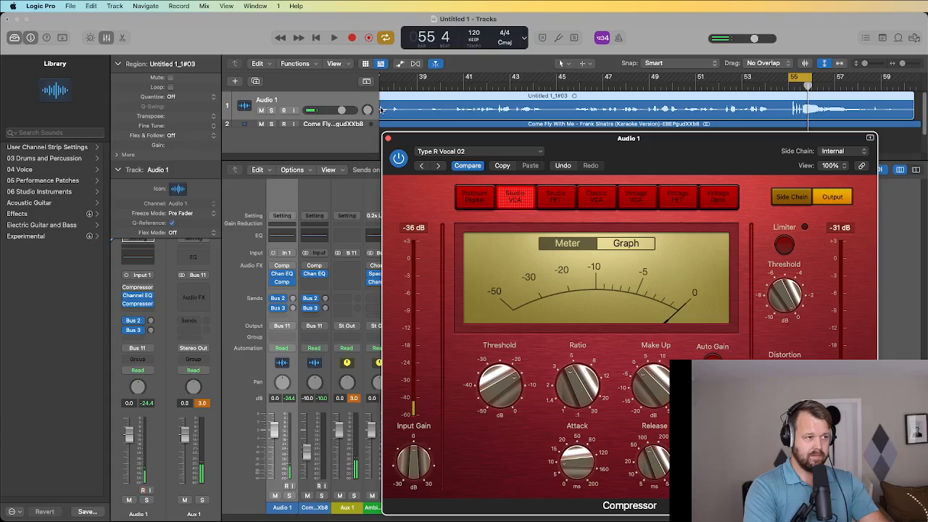
pyautogui.click(334, 39)
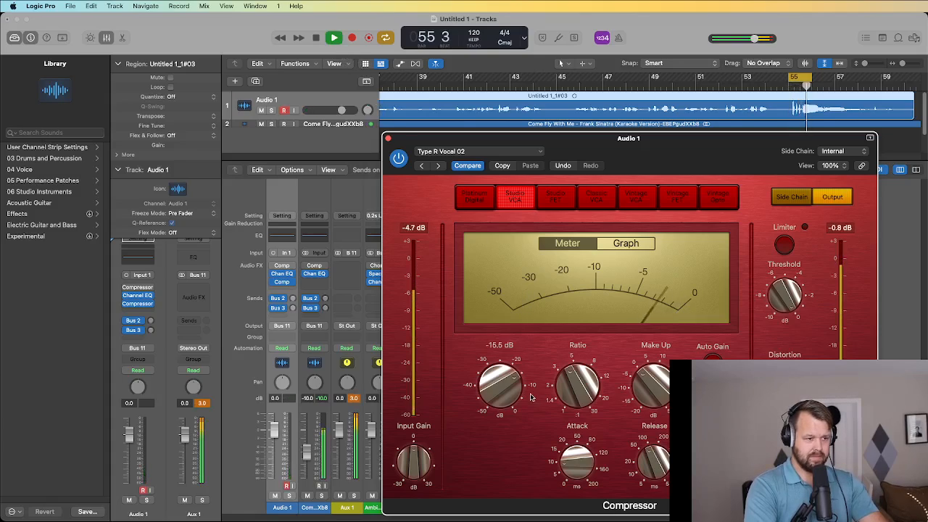
pyautogui.moveTo(490, 397); pyautogui.dragTo(495, 408)
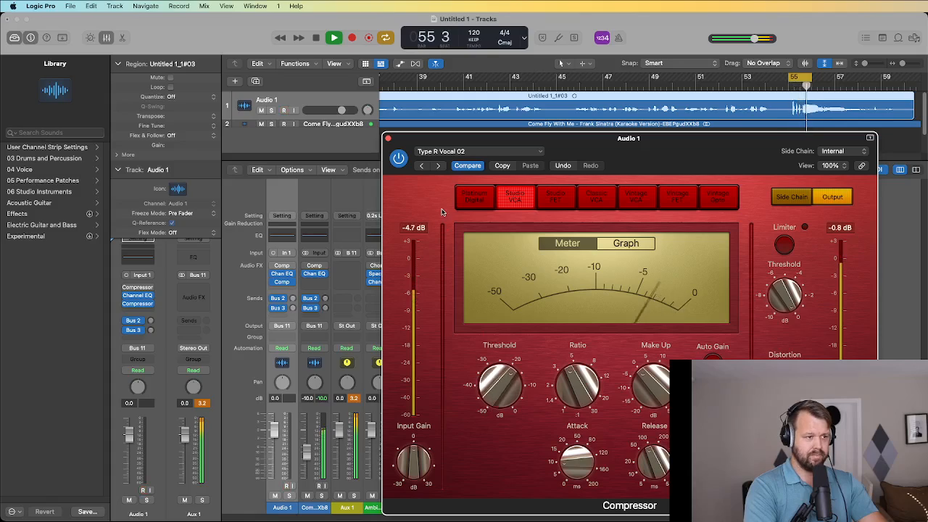
pyautogui.click(323, 37)
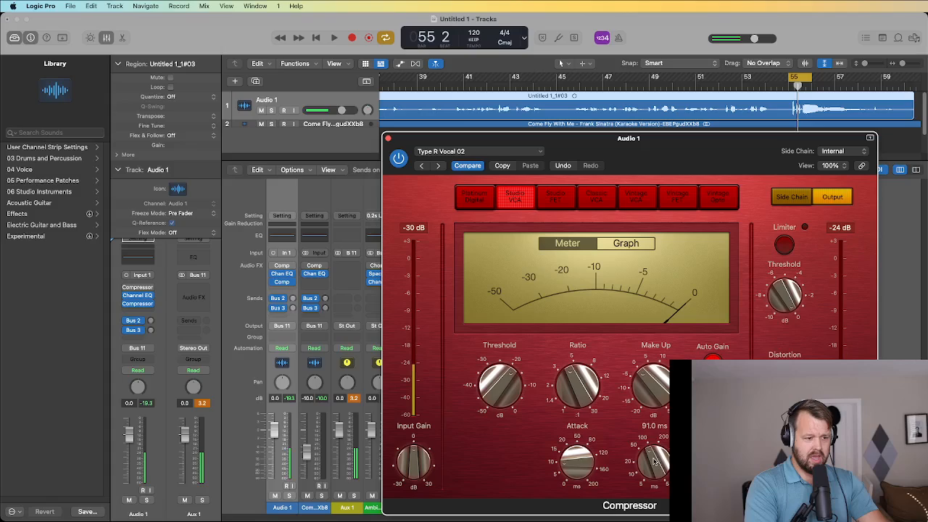
# Set the compressor attack to 9.5 ms and release to 86 ms, then close it.
pyautogui.moveTo(582, 468); pyautogui.dragTo(586, 479)
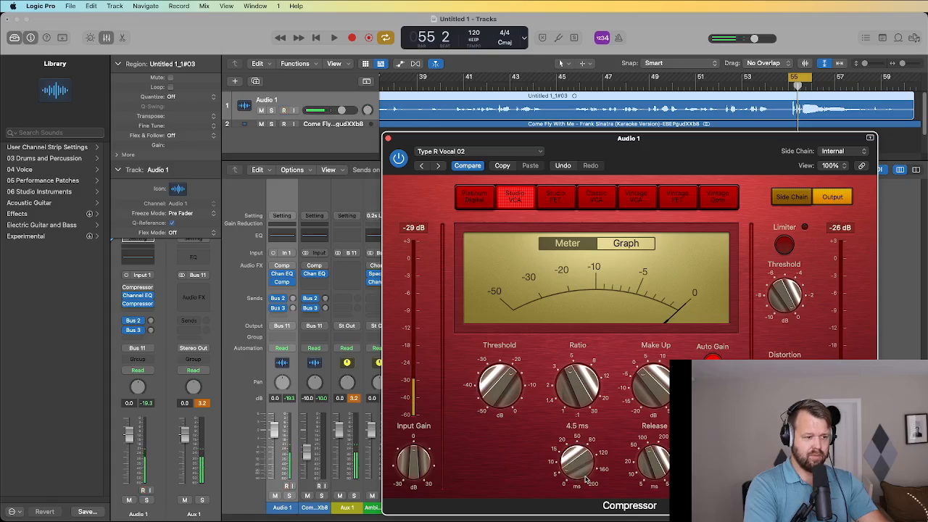
pyautogui.moveTo(656, 462); pyautogui.dragTo(655, 462)
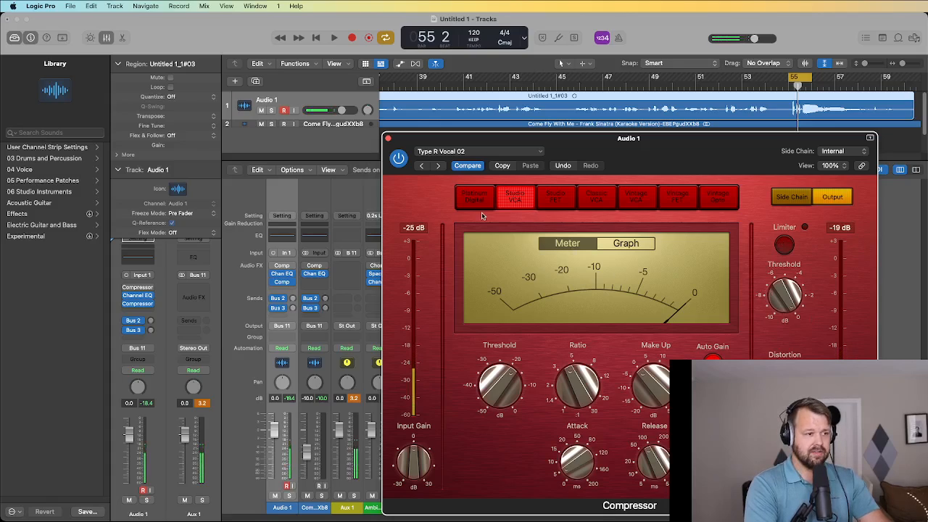
pyautogui.click(389, 139)
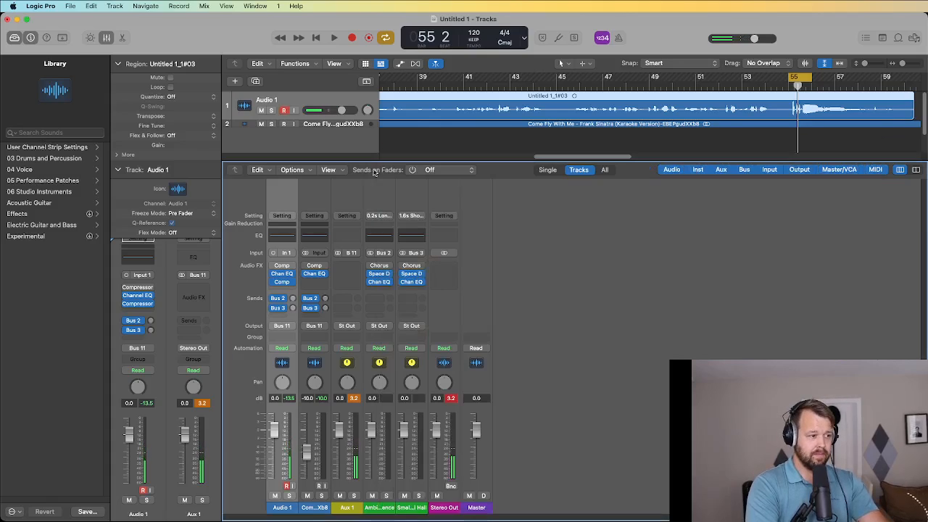
# Add a second mono Compressor to Audio 1 with a 04 Voice preset.
pyautogui.click(282, 290)
pyautogui.moveTo(317, 313)
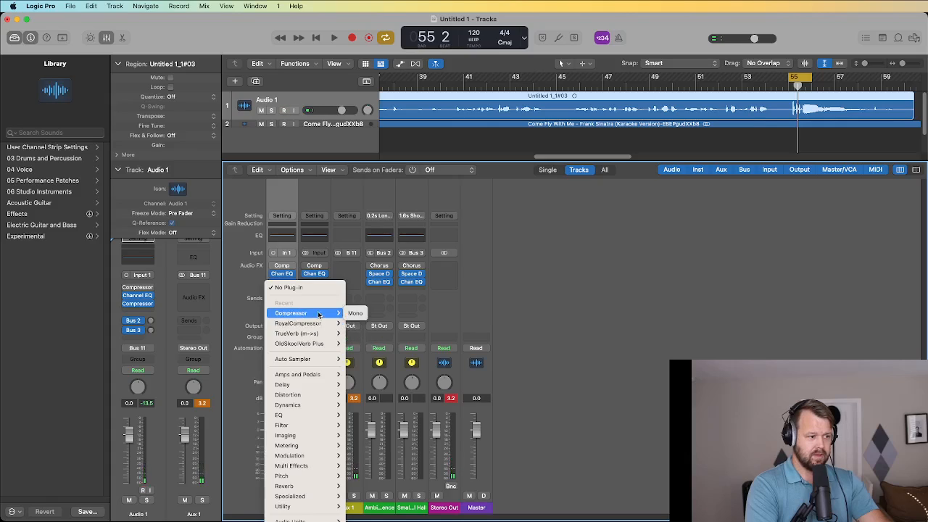
pyautogui.click(359, 314)
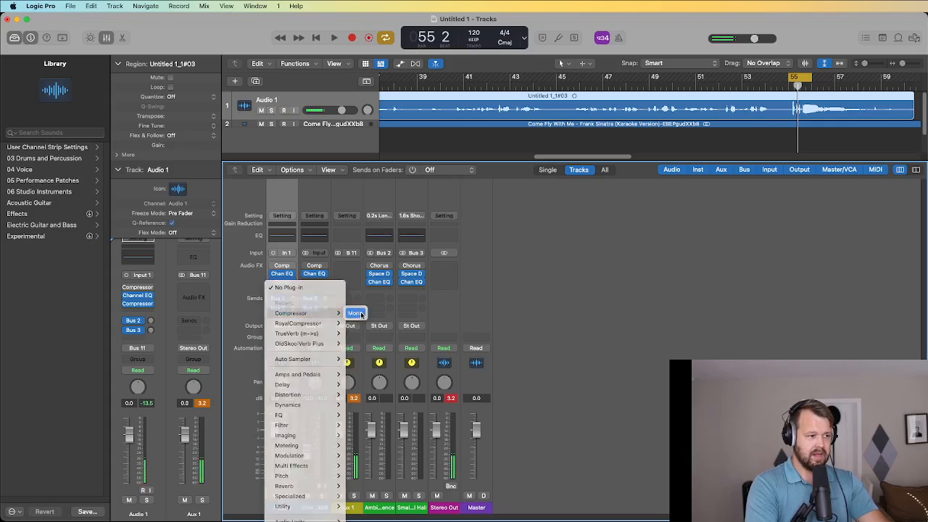
pyautogui.click(479, 151)
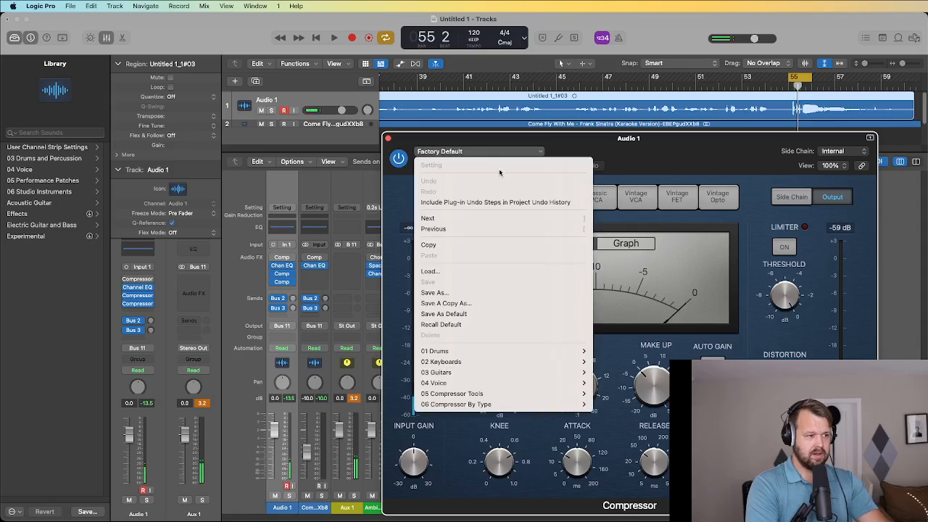
pyautogui.moveTo(538, 385)
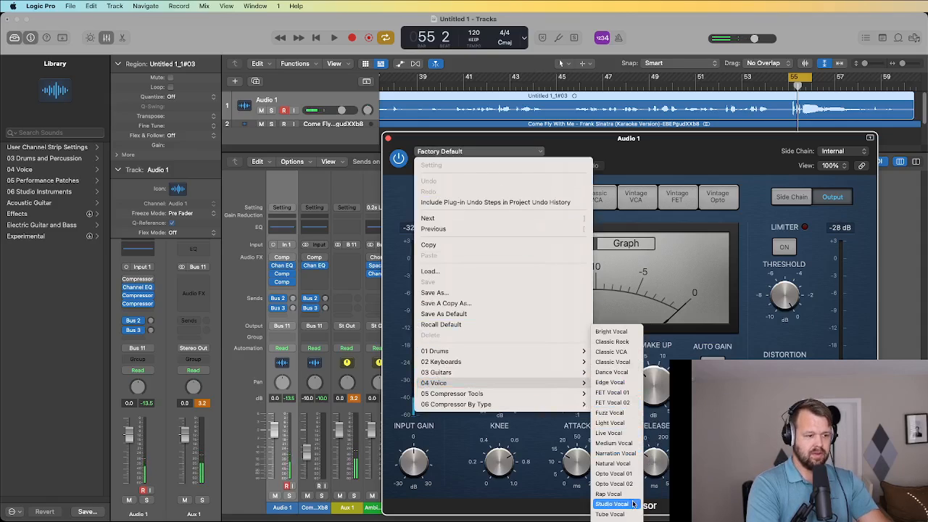
pyautogui.click(615, 521)
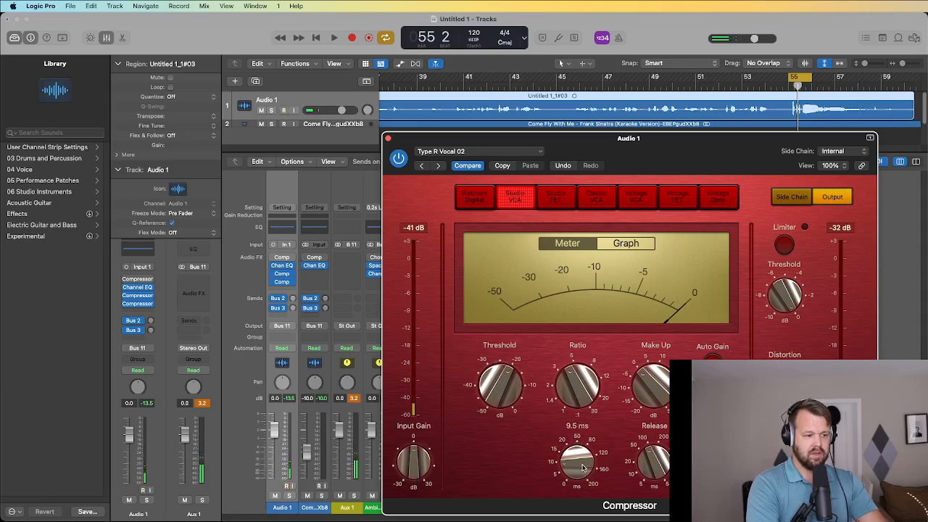
# Set its attack to 6.0 ms and release to 81.0 ms, then audition the result.
pyautogui.moveTo(582, 468); pyautogui.dragTo(578, 476)
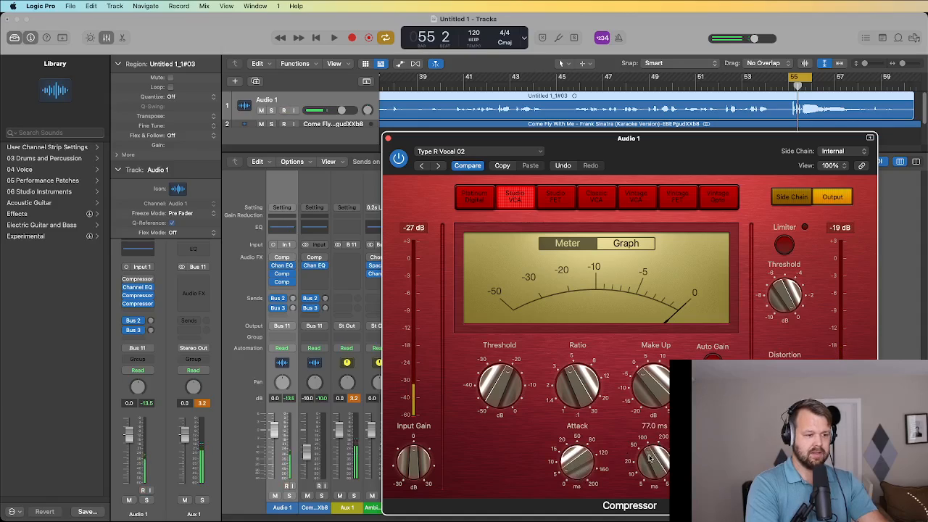
pyautogui.moveTo(650, 459); pyautogui.dragTo(651, 457)
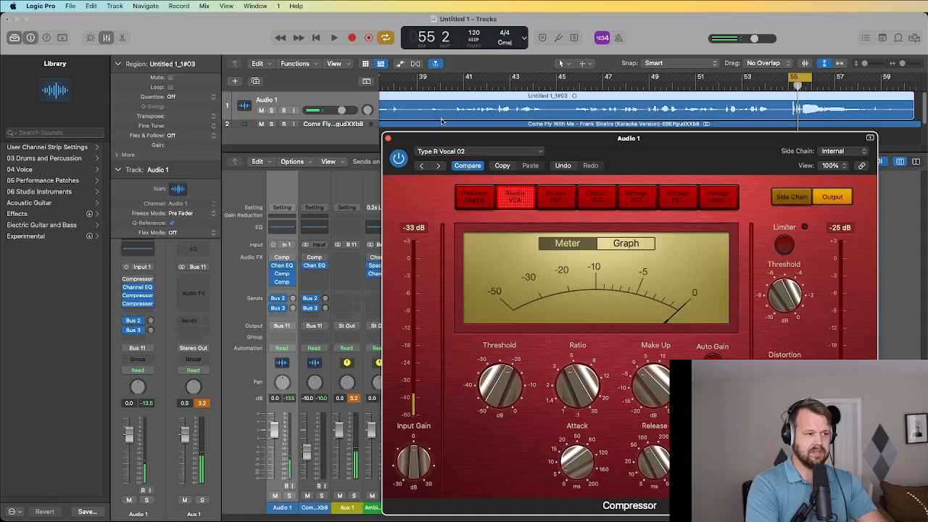
pyautogui.click(334, 38)
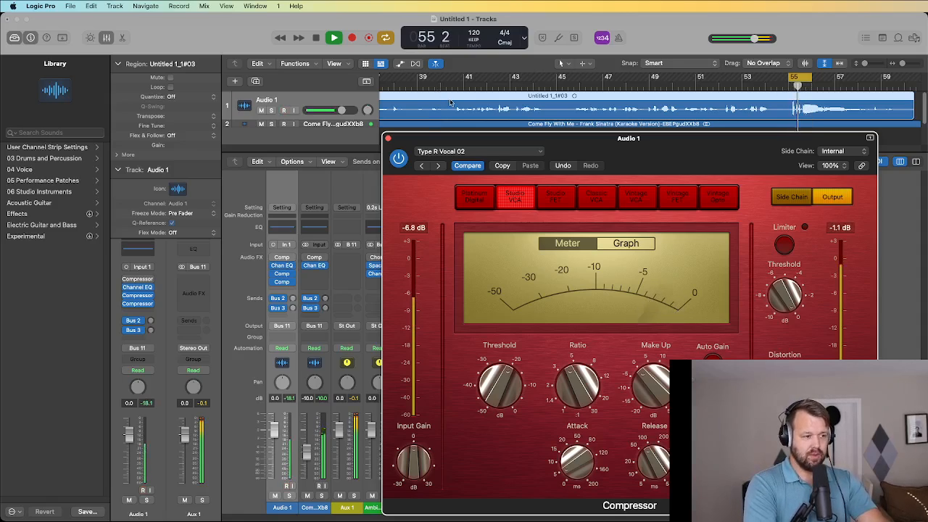
pyautogui.click(317, 37)
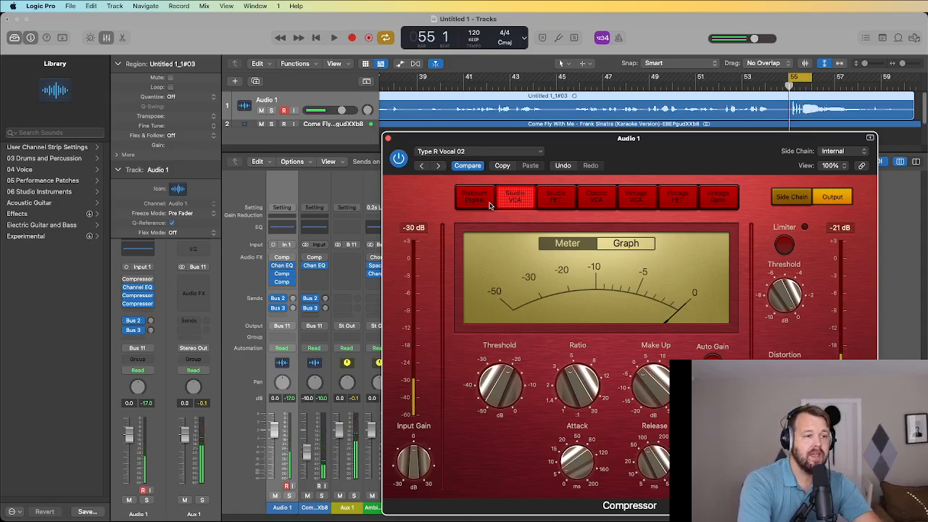
# Close the compressor, turn cycle off, play from bar 46, and rename Audio 1 to 'Main'.
pyautogui.click(389, 138)
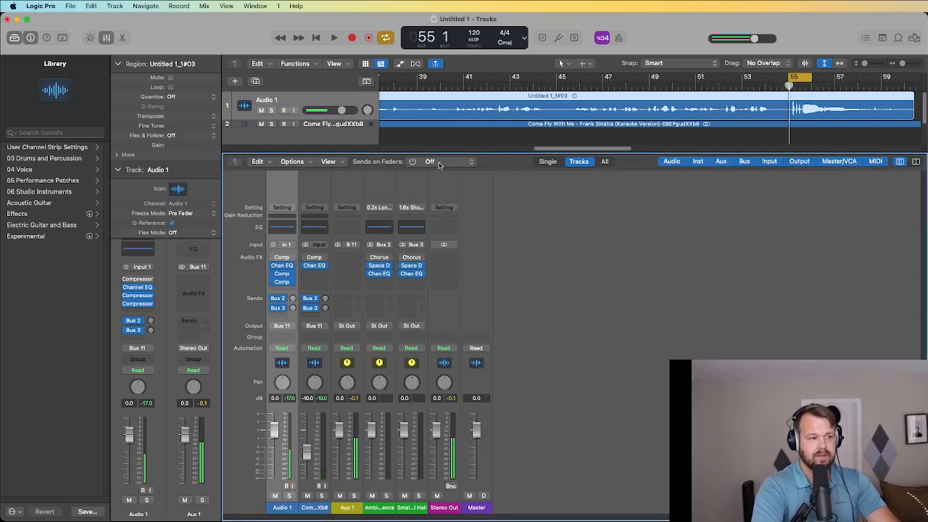
pyautogui.click(796, 81)
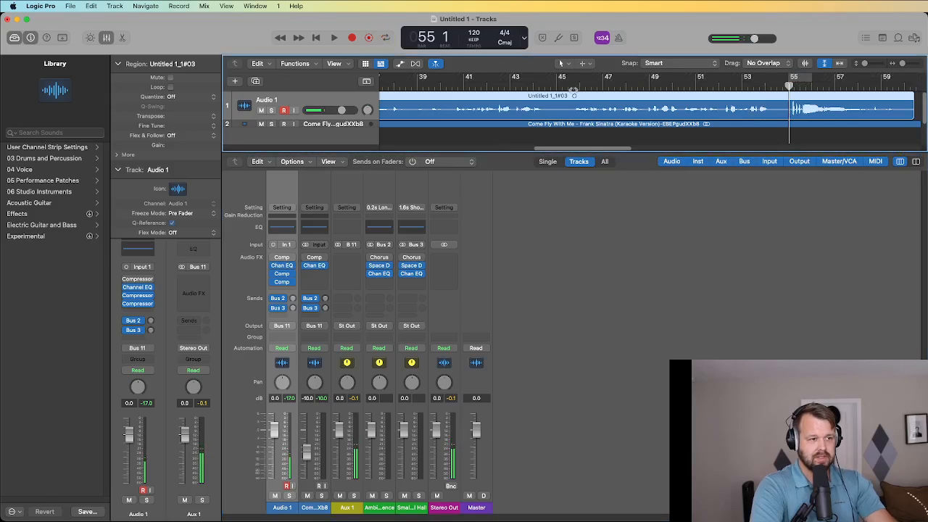
pyautogui.click(574, 88)
pyautogui.press('space')
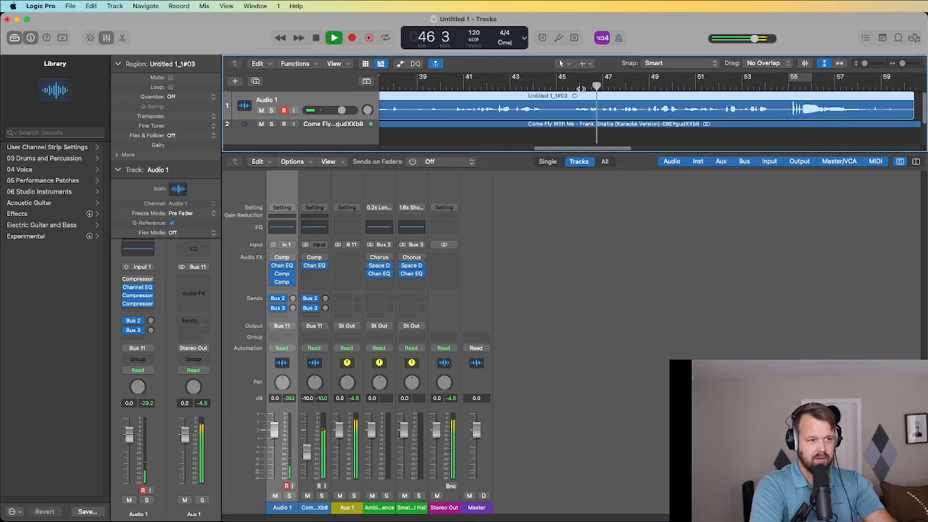
pyautogui.press('space')
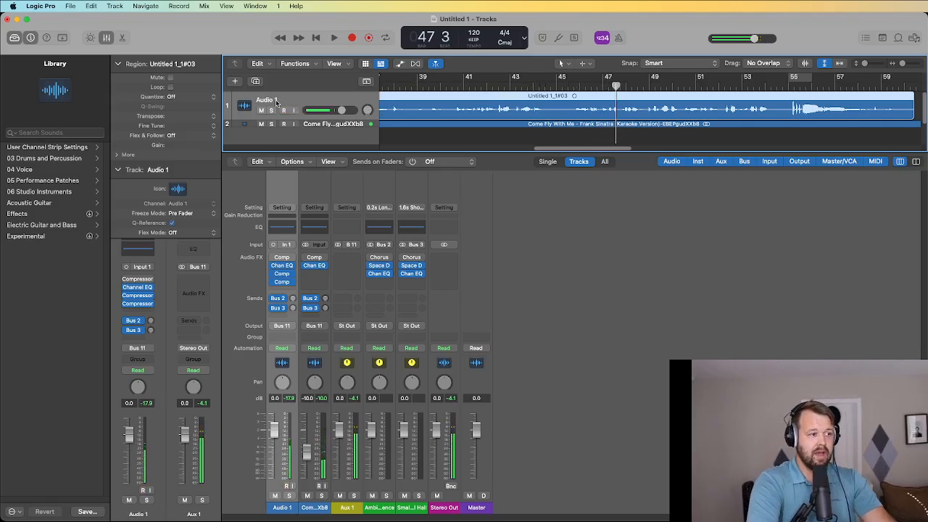
pyautogui.write('Main')
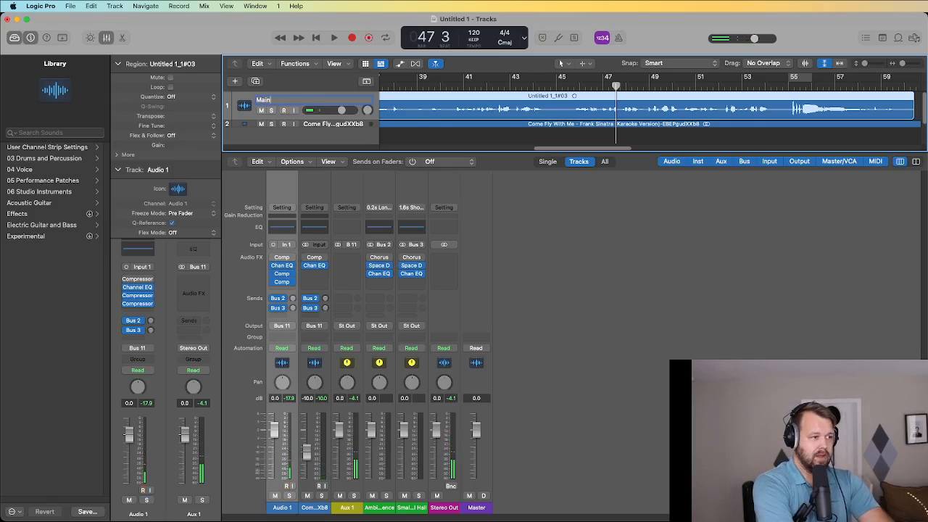
pyautogui.press('Return')
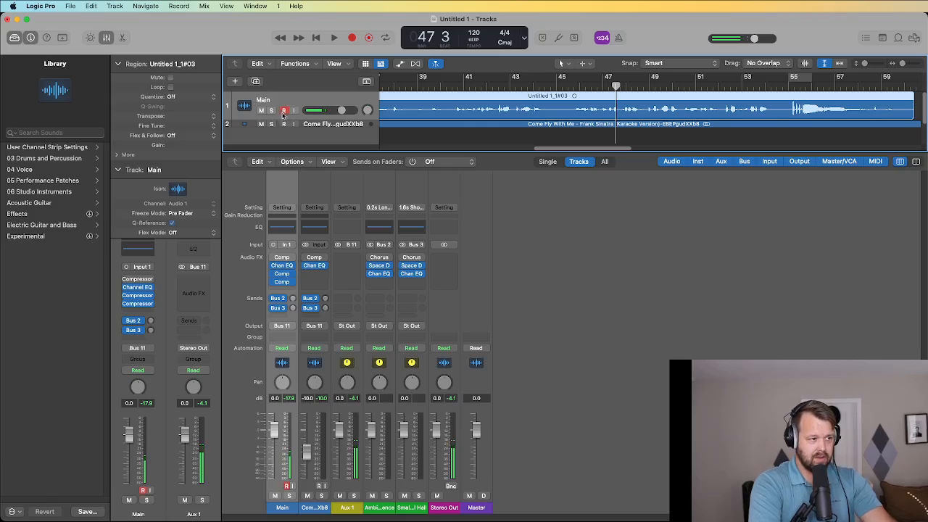
# Duplicate the Main vocal track and name the copy 'Saturation'.
pyautogui.click(256, 81)
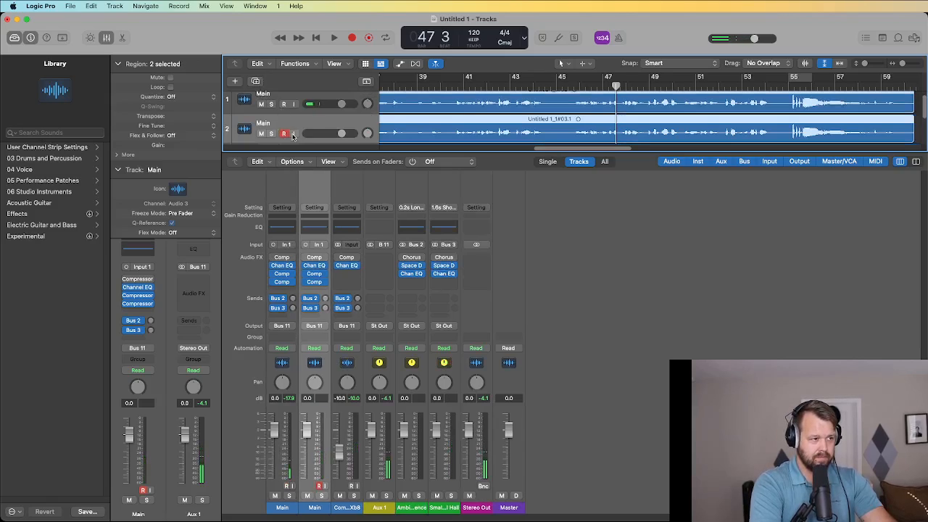
pyautogui.doubleClick(261, 125)
pyautogui.write('d')
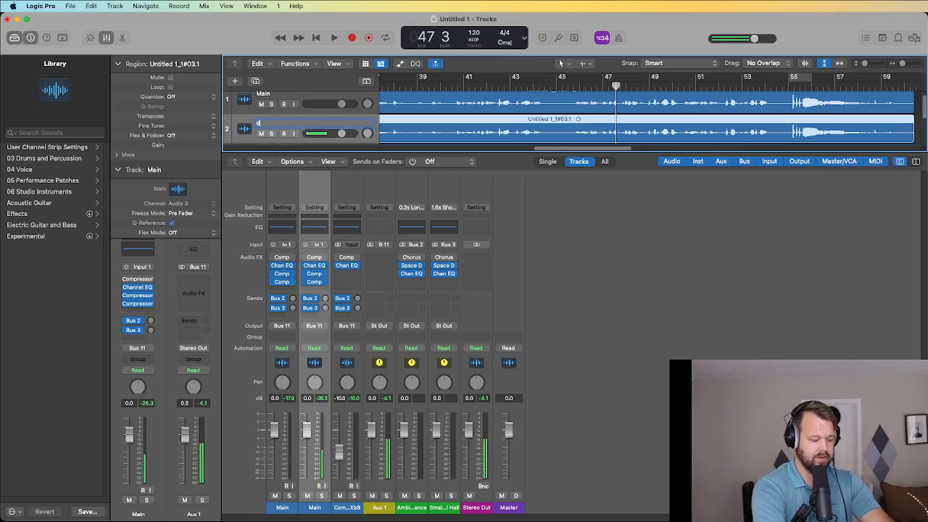
pyautogui.write('al')
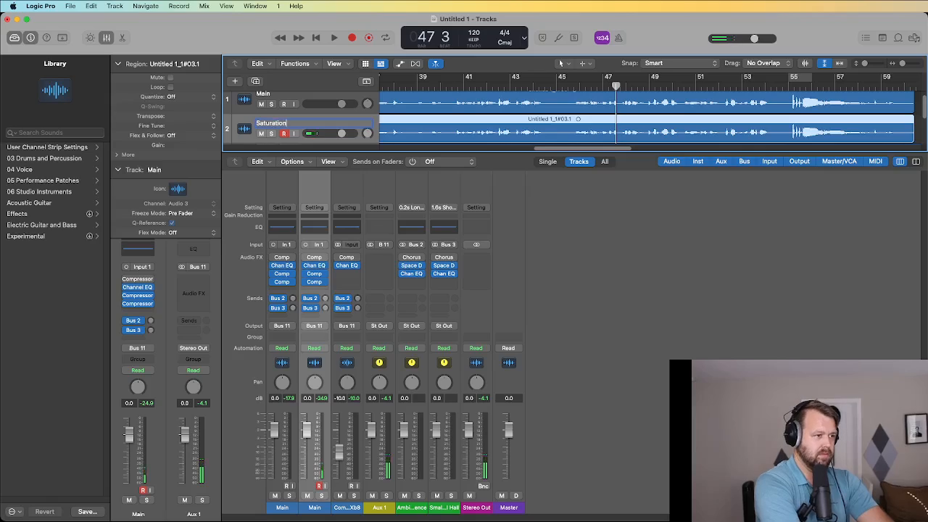
pyautogui.write('uration')
pyautogui.press('Return')
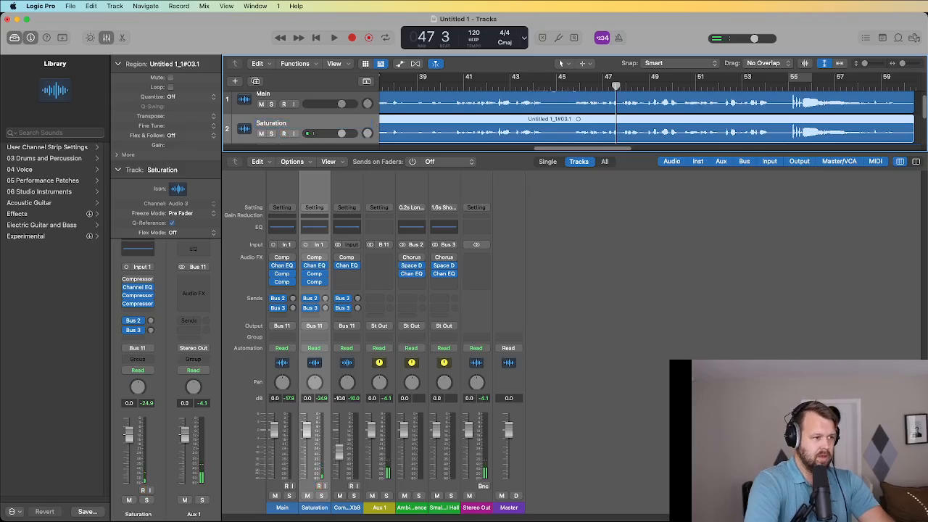
# Browse the Saturation channel's Audio FX menu to Delay > Tape Delay.
pyautogui.click(315, 288)
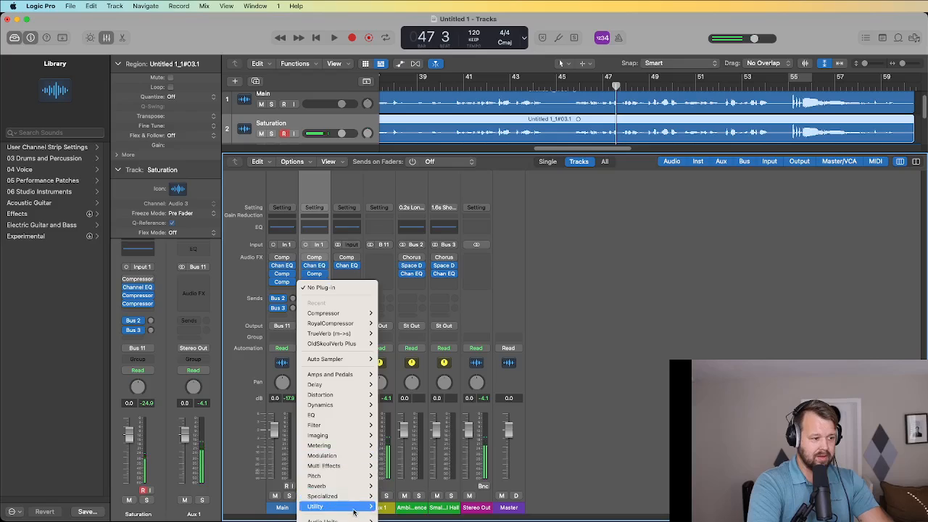
pyautogui.moveTo(358, 519)
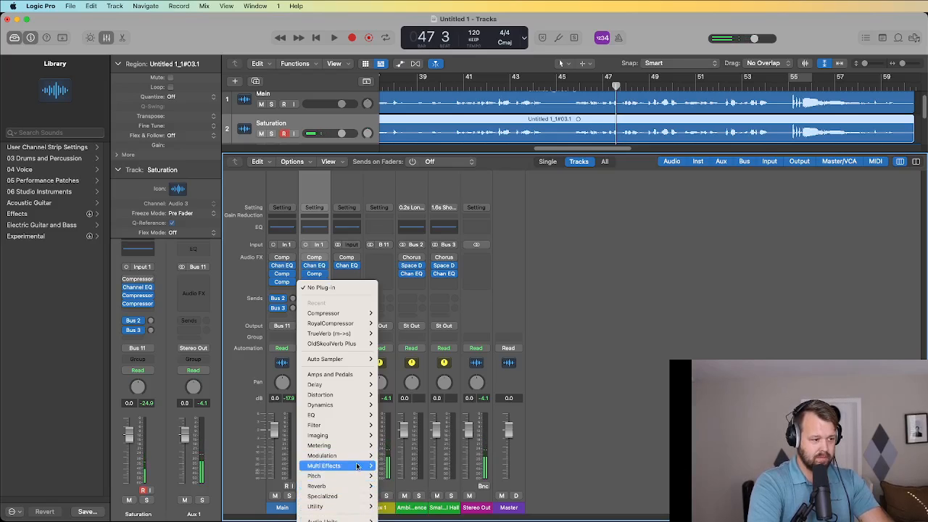
pyautogui.moveTo(358, 396)
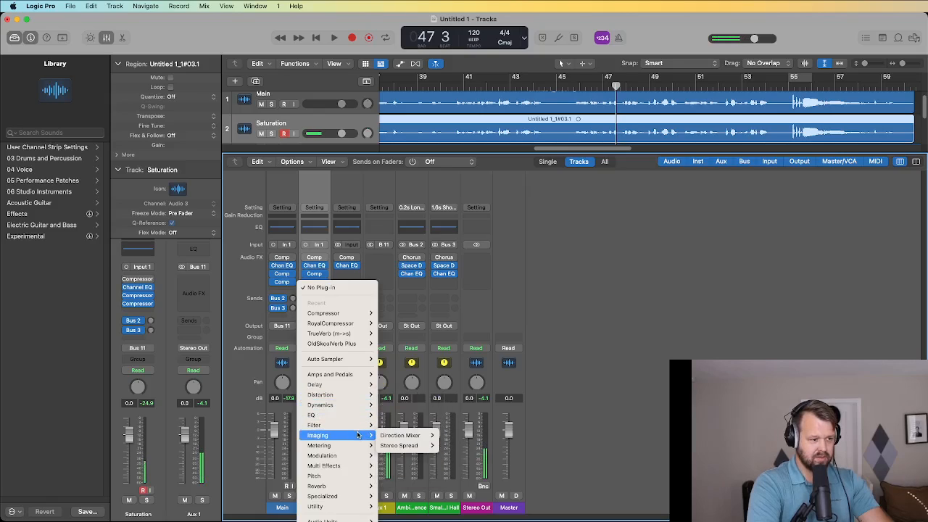
pyautogui.moveTo(354, 461)
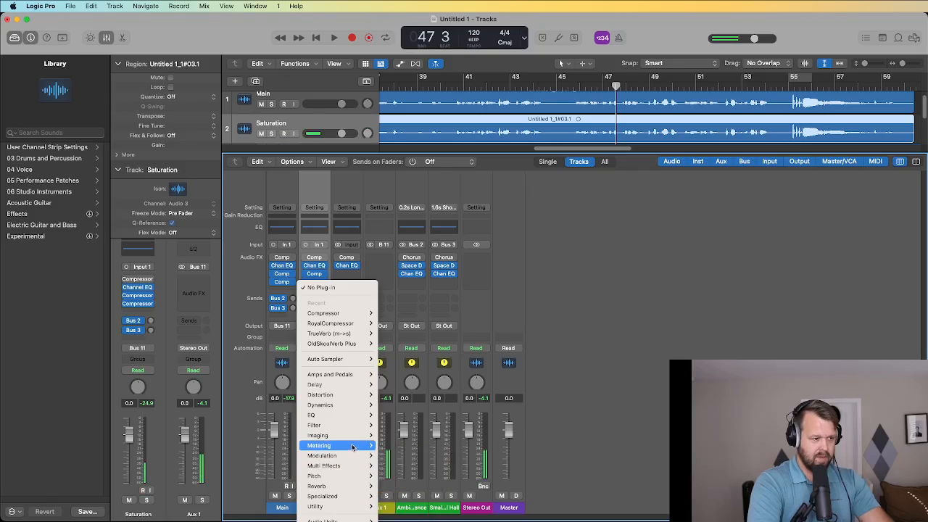
pyautogui.moveTo(355, 429)
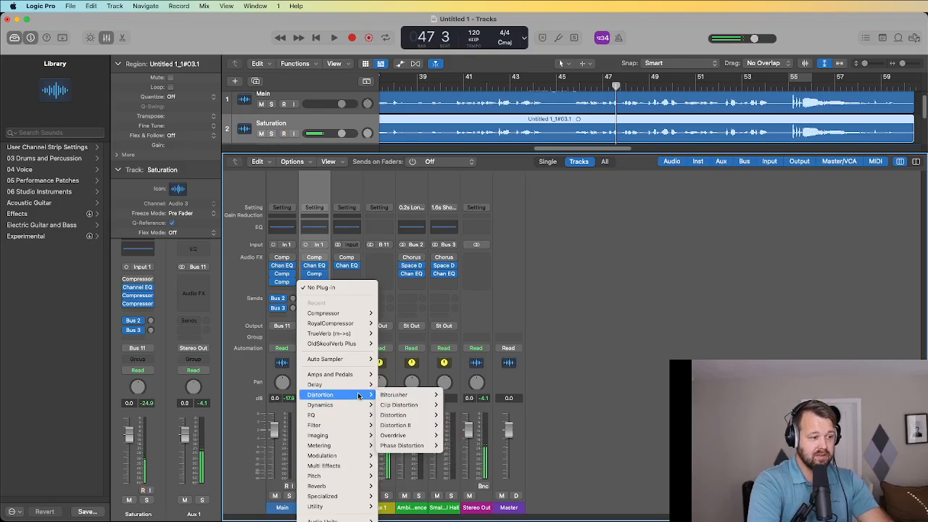
# Insert a mono Tape Delay on Saturation with tempo sync off, 0 ms delay, 100% wet.
pyautogui.moveTo(406, 425)
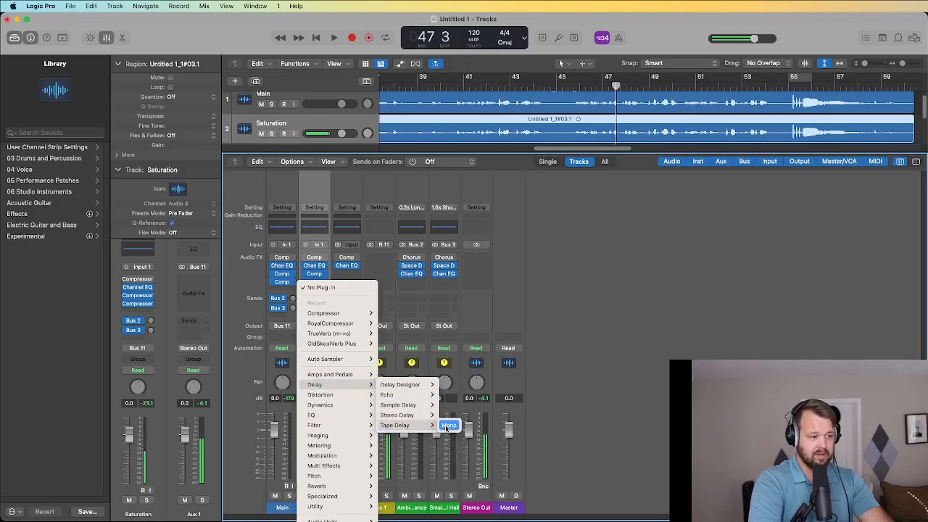
pyautogui.click(445, 425)
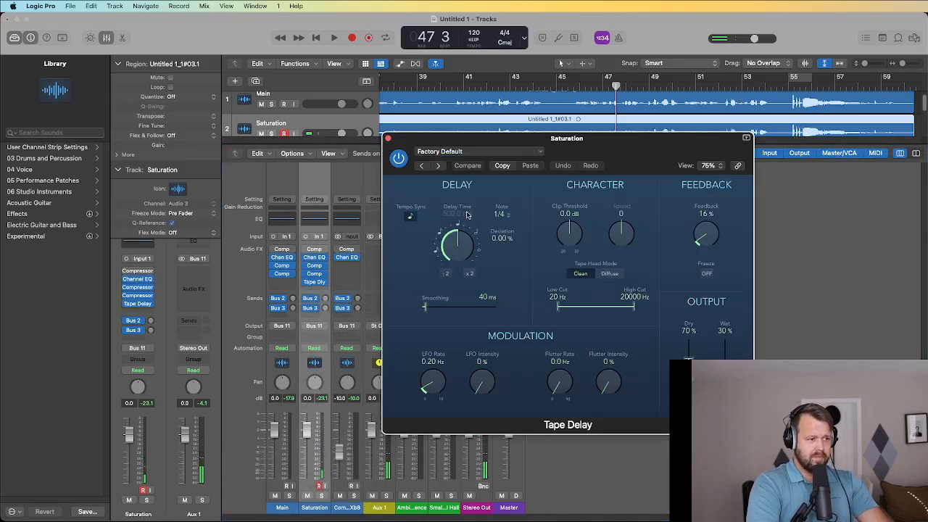
pyautogui.click(412, 217)
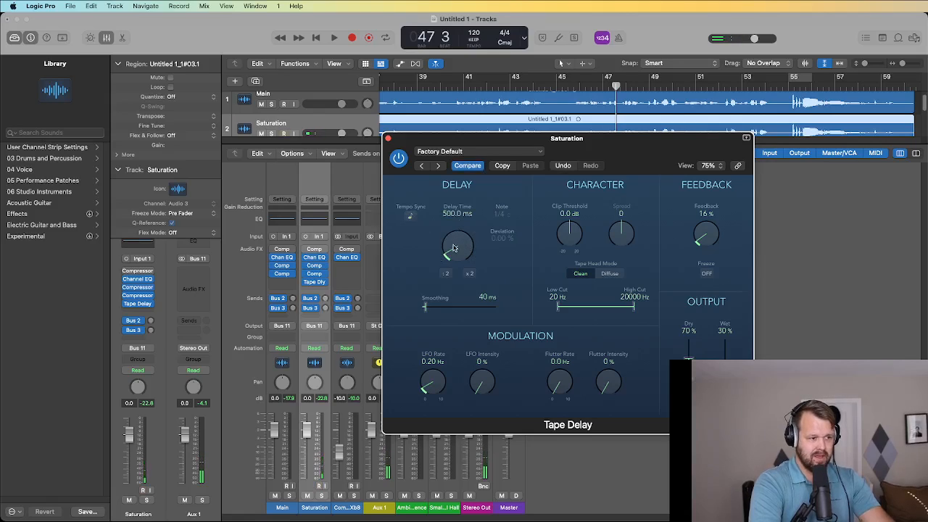
pyautogui.moveTo(454, 249); pyautogui.dragTo(456, 255)
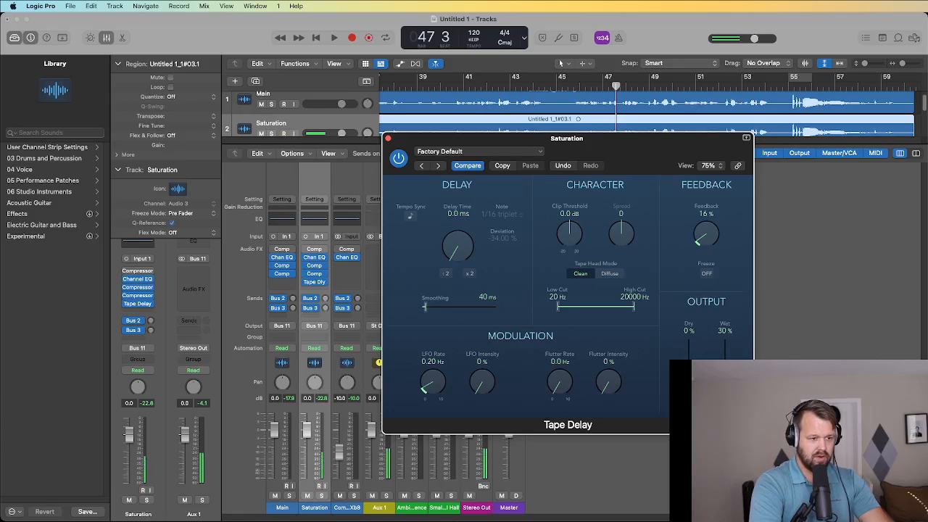
pyautogui.moveTo(725, 355); pyautogui.dragTo(719, 251)
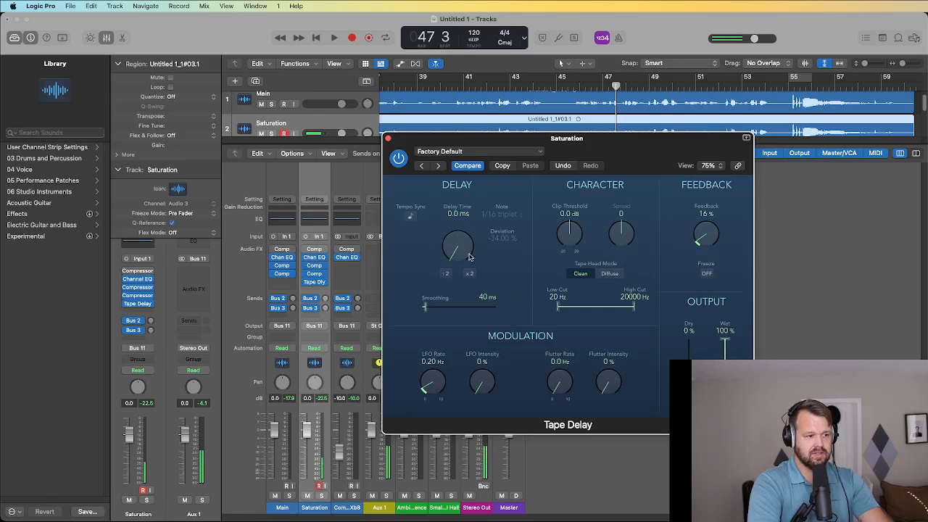
pyautogui.click(388, 139)
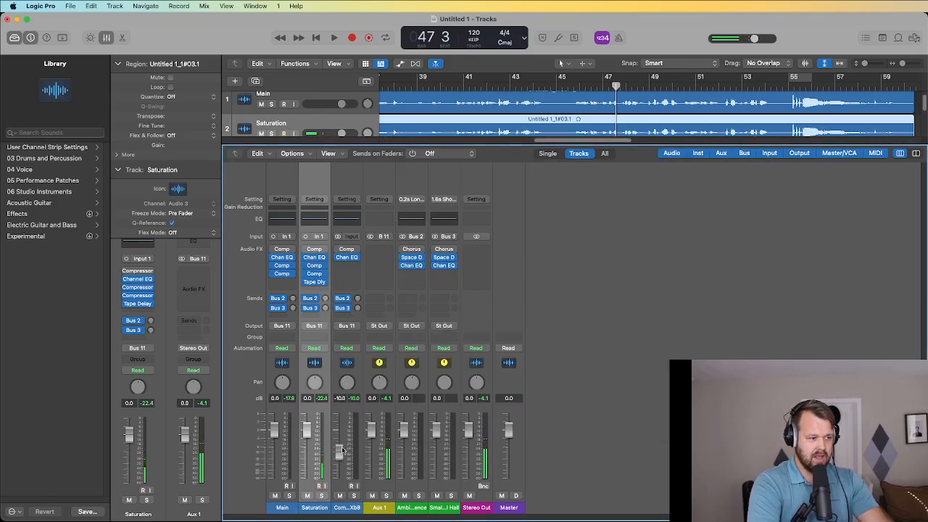
# Bring the Saturation fader to -10 dB while listening, then select the Main vocal track.
pyautogui.moveTo(305, 433); pyautogui.dragTo(307, 480)
pyautogui.press('space')
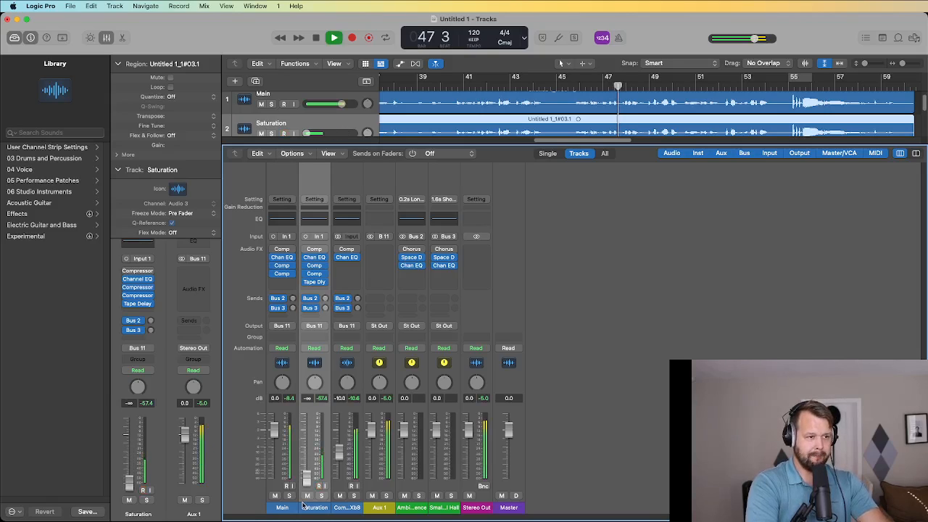
pyautogui.moveTo(308, 483); pyautogui.dragTo(307, 439)
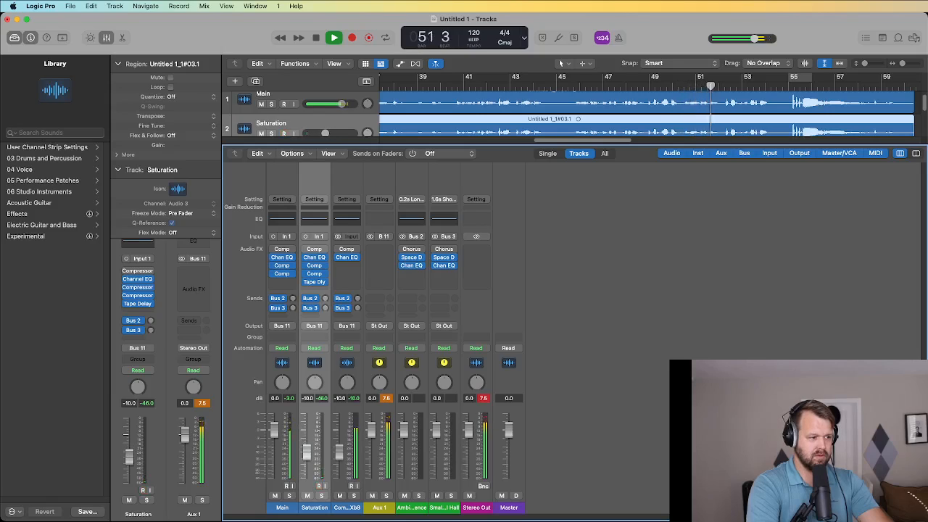
pyautogui.press('space')
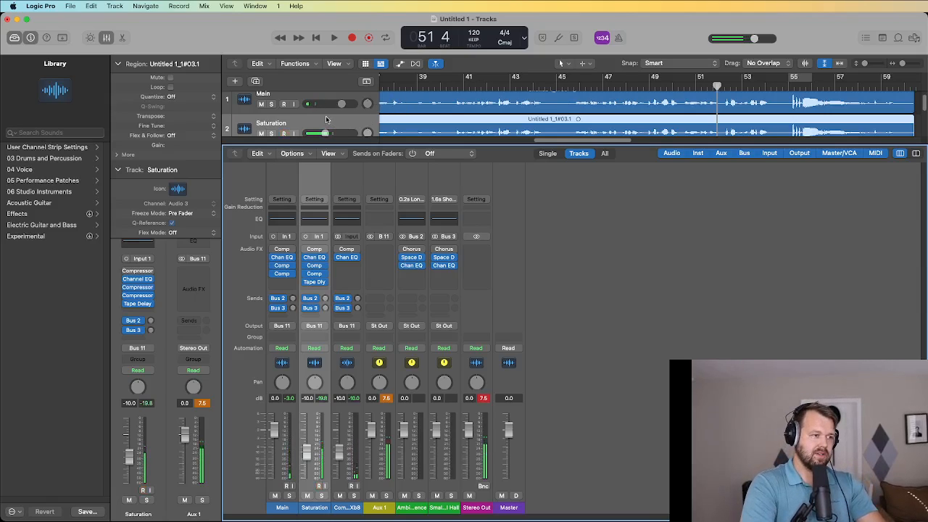
pyautogui.scroll(-1, 326, 128)
pyautogui.scroll(2, 281, 107)
pyautogui.click(281, 108)
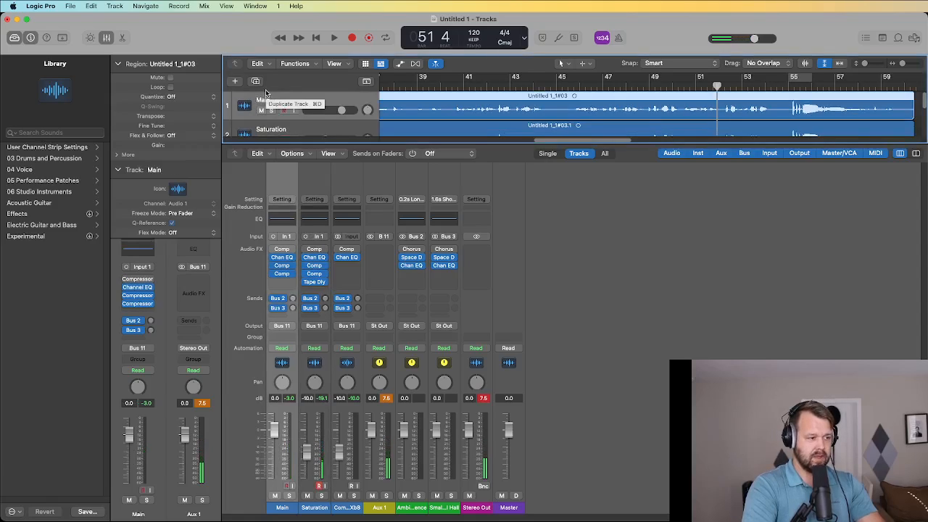
# Duplicate the Main vocal track and rename the new copy 'Crisp'.
pyautogui.click(255, 82)
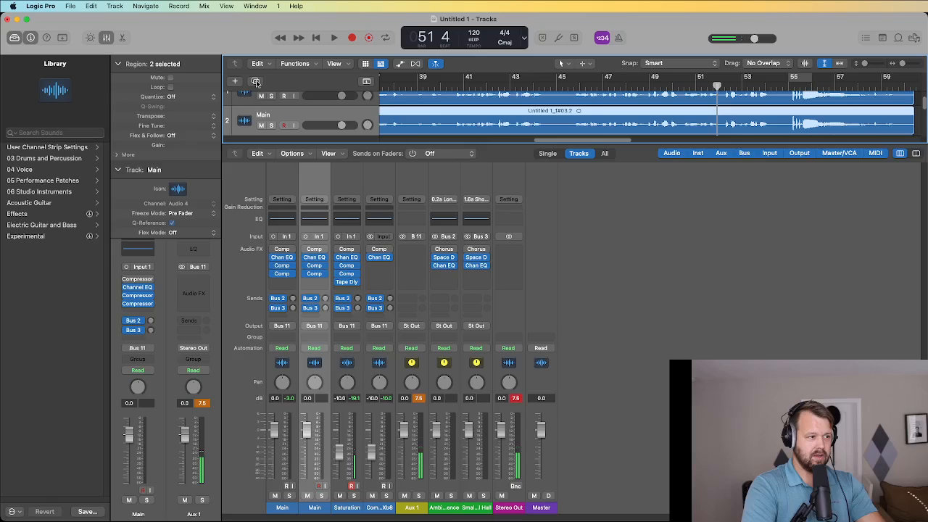
pyautogui.doubleClick(262, 115)
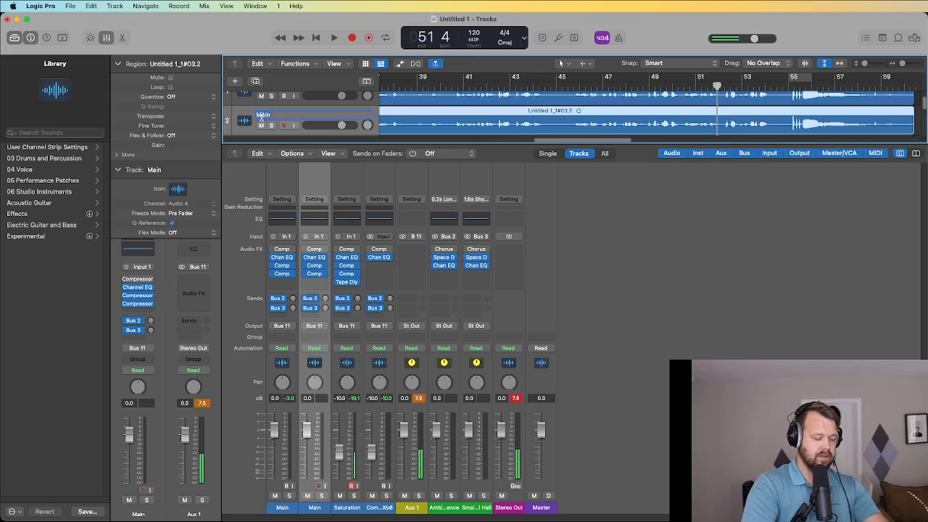
pyautogui.write('Crisp')
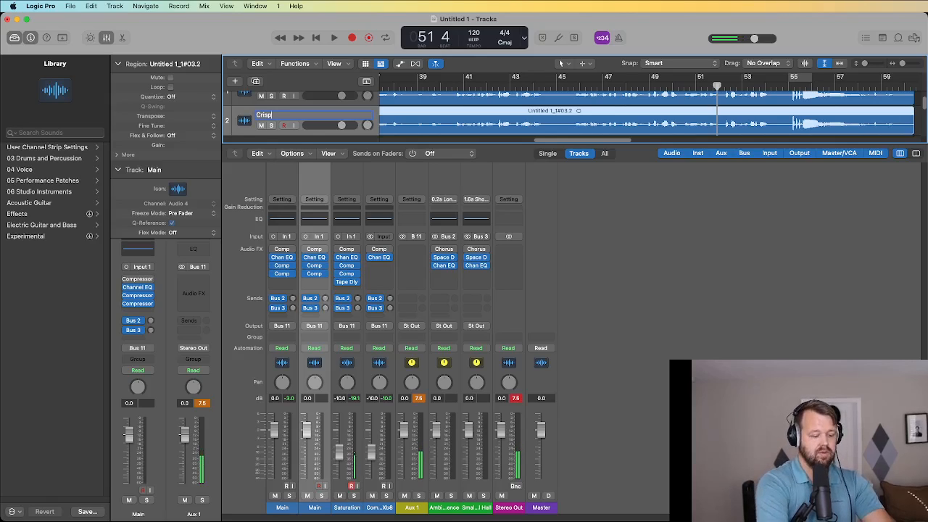
pyautogui.press('Return')
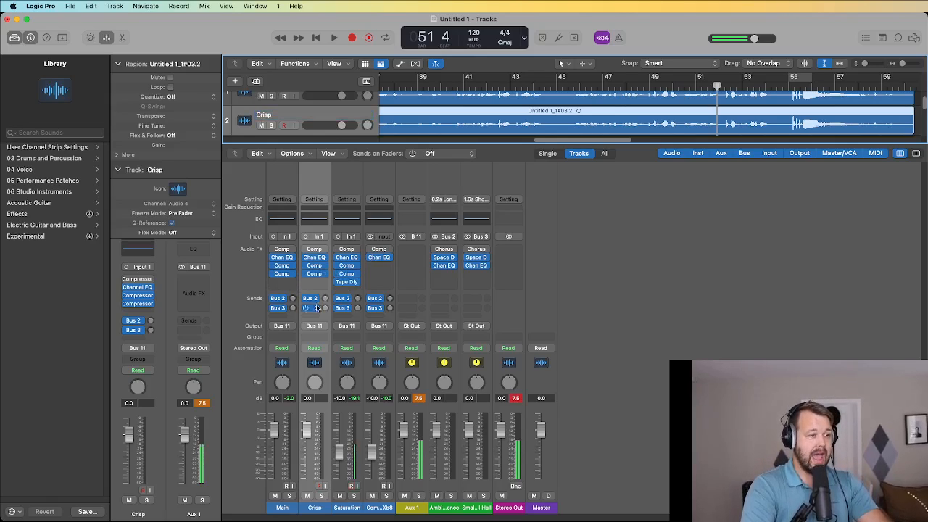
# Enable the Crisp Channel EQ's 24 dB/Oct low cut and raise it to 492 Hz.
pyautogui.click(319, 218)
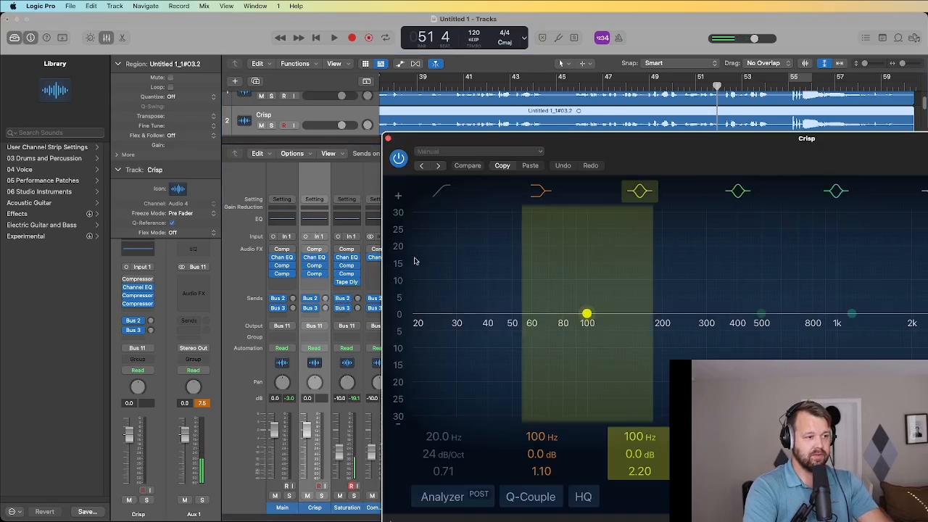
pyautogui.click(443, 191)
pyautogui.moveTo(419, 338); pyautogui.dragTo(759, 323)
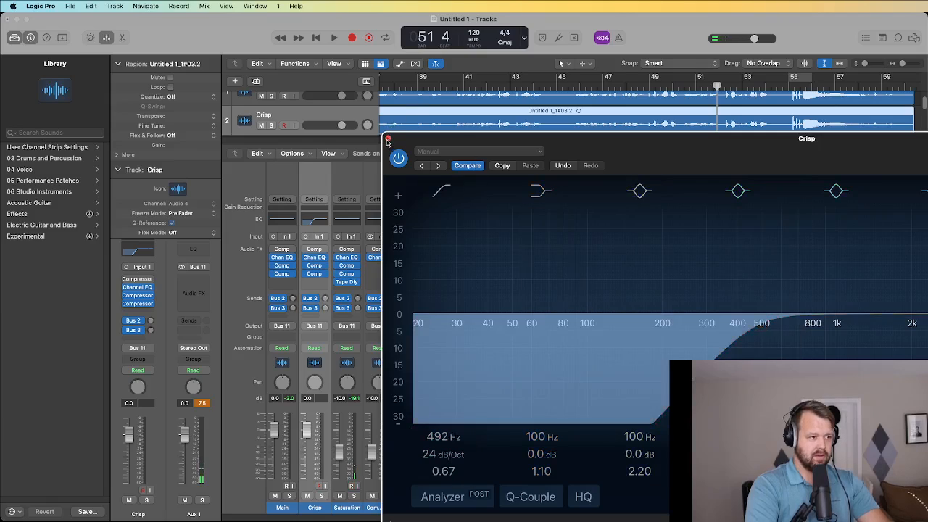
pyautogui.click(388, 139)
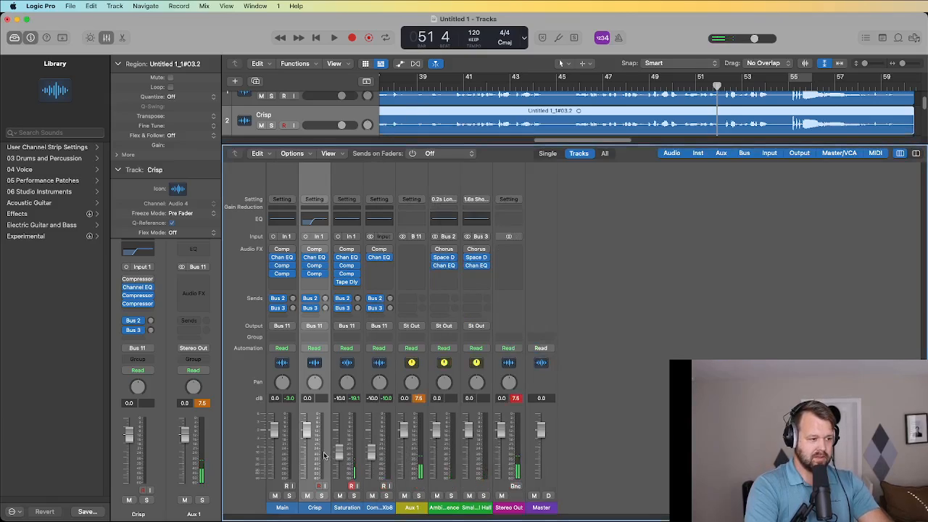
# Set the Crisp fader to -10.2 dB while auditioning it against the Main vocal.
pyautogui.moveTo(306, 430); pyautogui.dragTo(307, 452)
pyautogui.press('space')
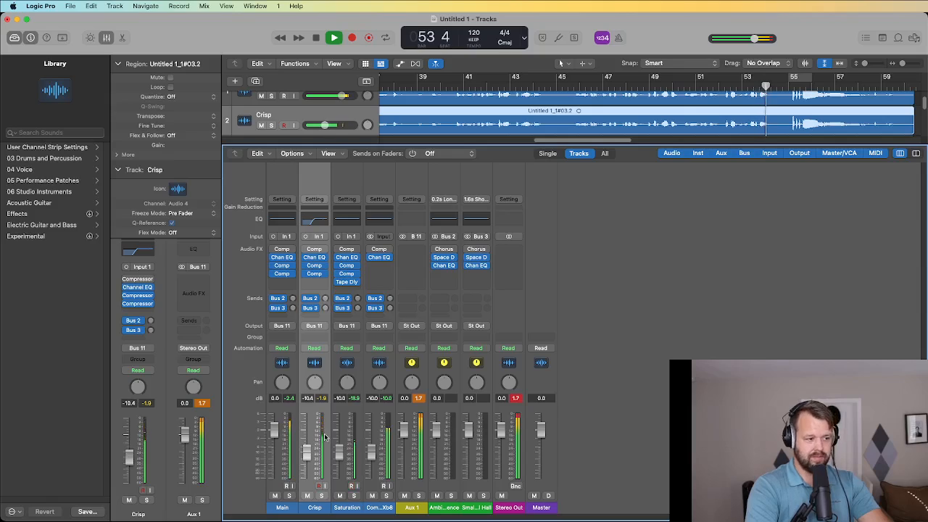
pyautogui.click(316, 38)
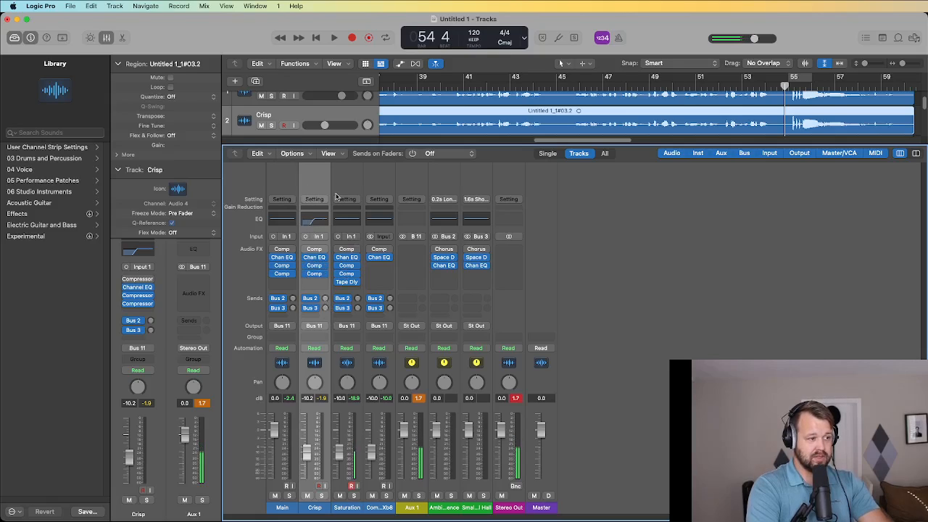
pyautogui.scroll(2, 298, 109)
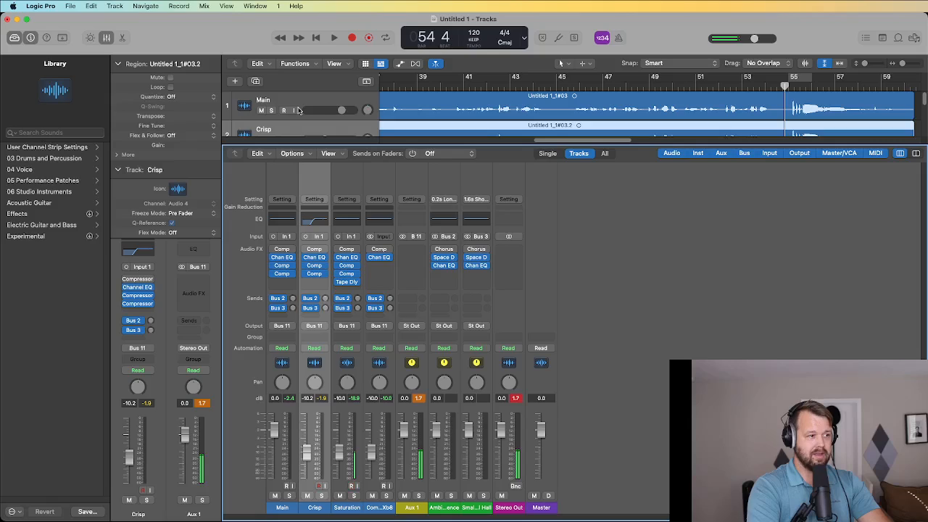
# Select the Main track, duplicate it, and rename the new copy 'Reverb'.
pyautogui.click(298, 103)
pyautogui.keyDown('alt'); pyautogui.click(256, 81); pyautogui.keyUp('alt')
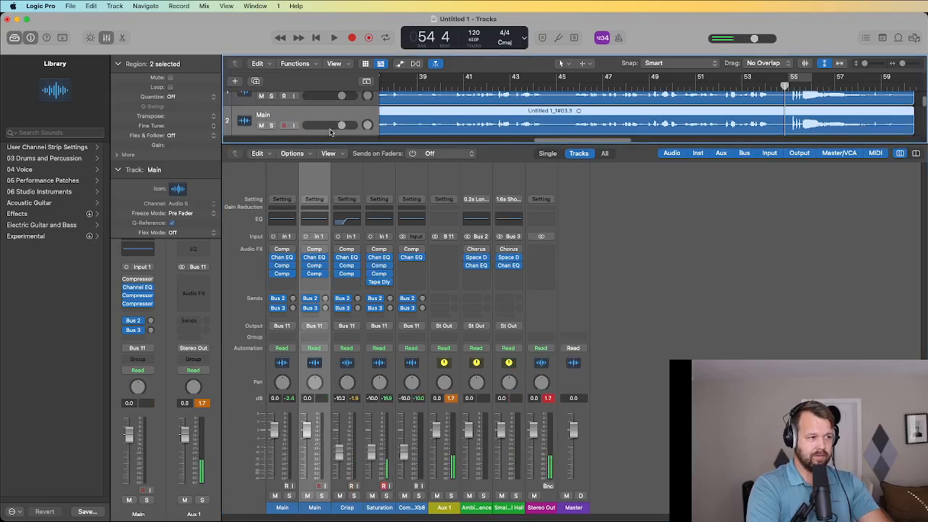
pyautogui.doubleClick(263, 114)
pyautogui.write('Reverb')
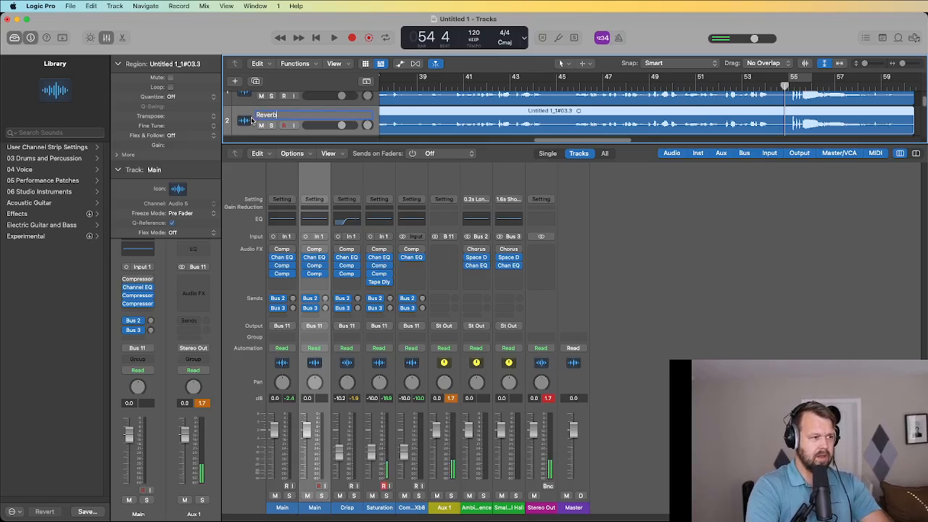
pyautogui.press('Return')
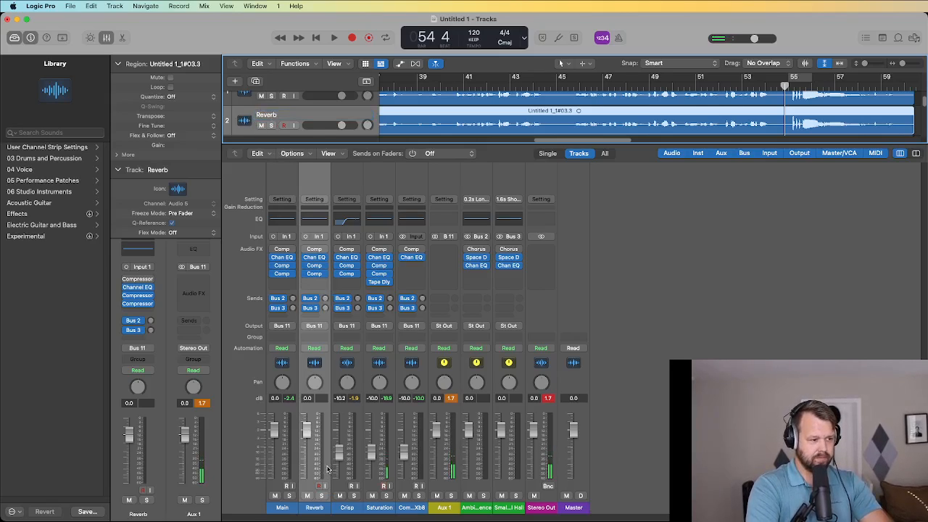
pyautogui.scroll(-3, 326, 111)
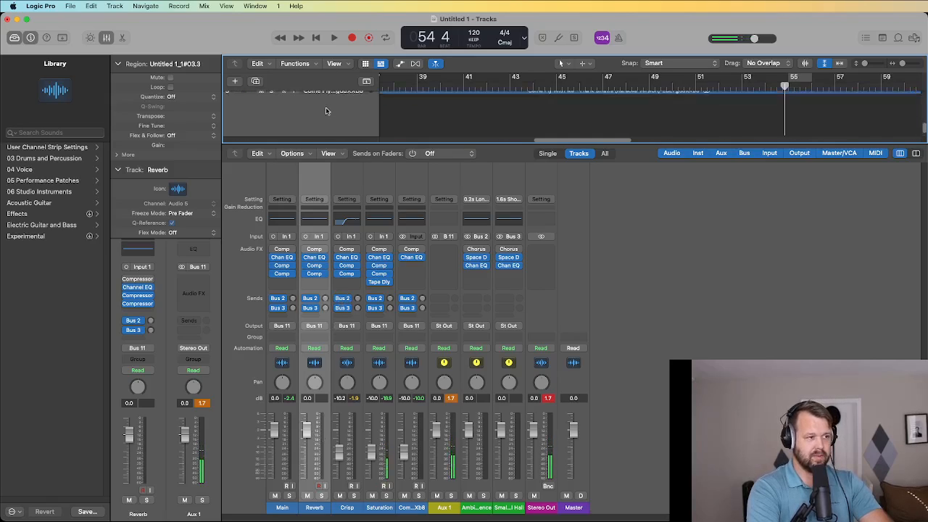
pyautogui.scroll(3, 326, 111)
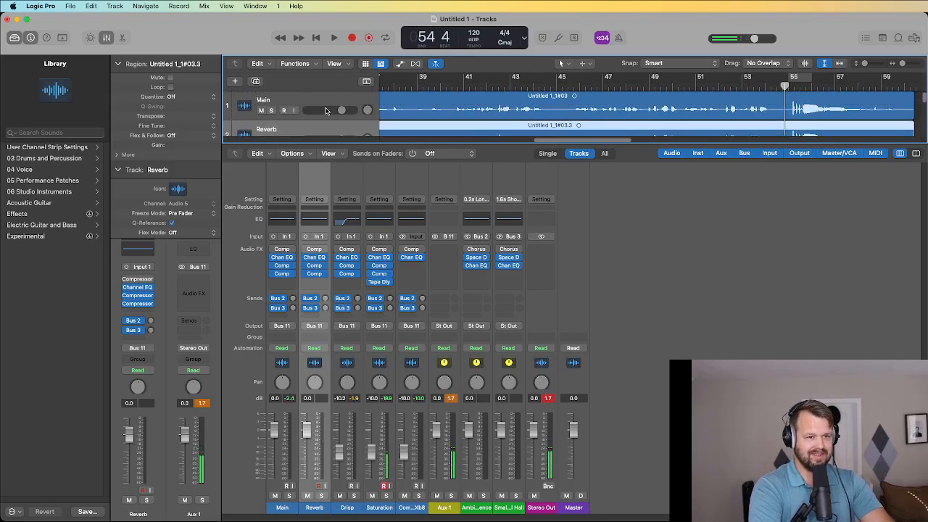
pyautogui.scroll(-1, 326, 111)
pyautogui.scroll(-1, 324, 111)
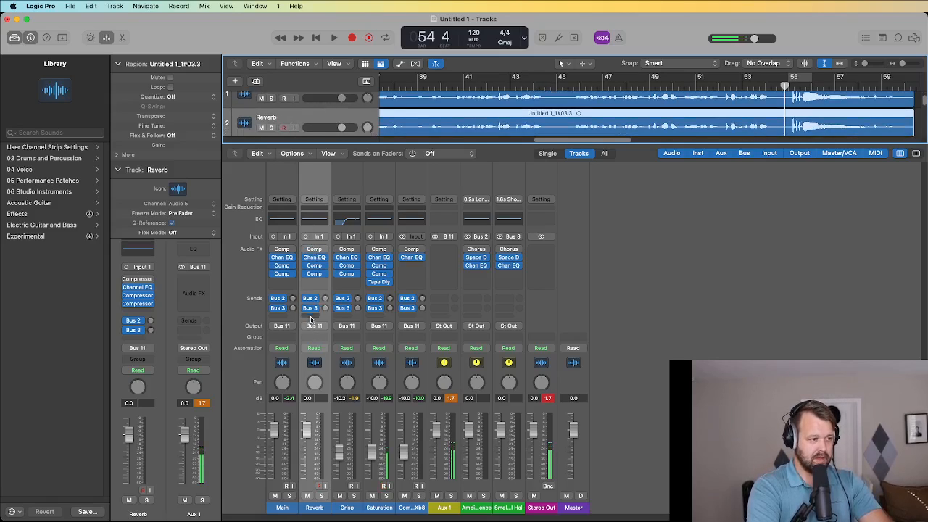
# Insert a mono Space Designer reverb on the Reverb track.
pyautogui.click(320, 282)
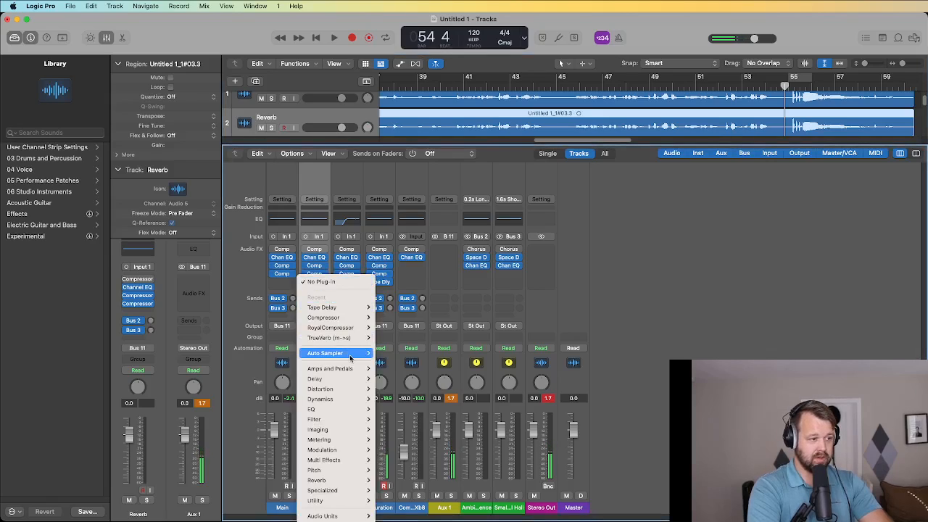
pyautogui.moveTo(345, 503)
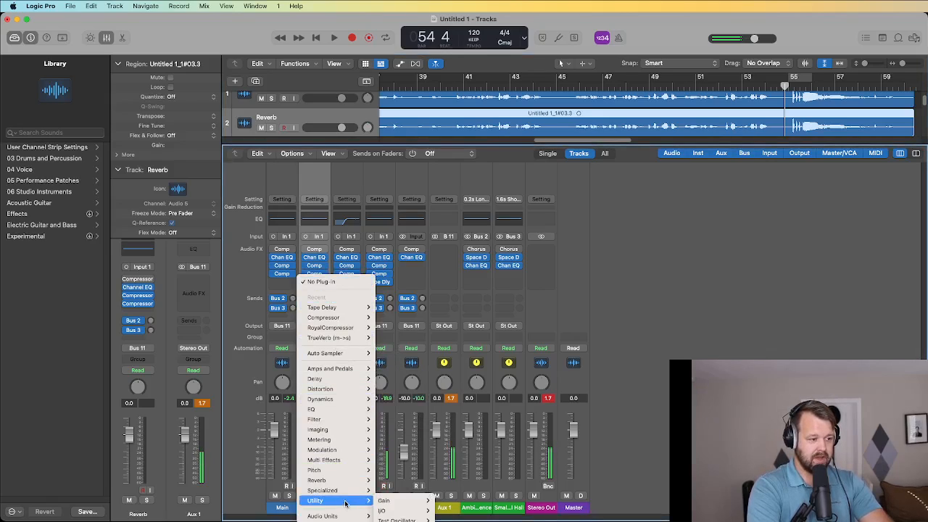
pyautogui.moveTo(366, 492)
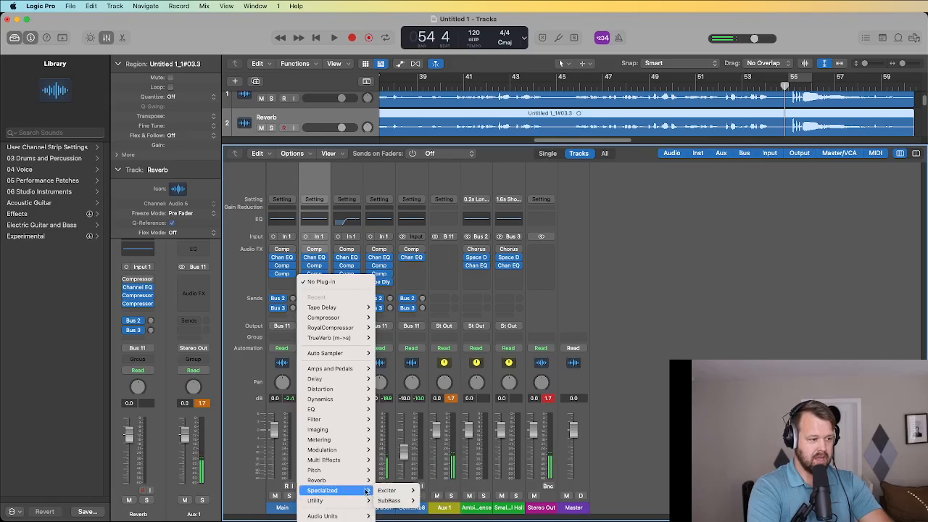
pyautogui.moveTo(417, 511)
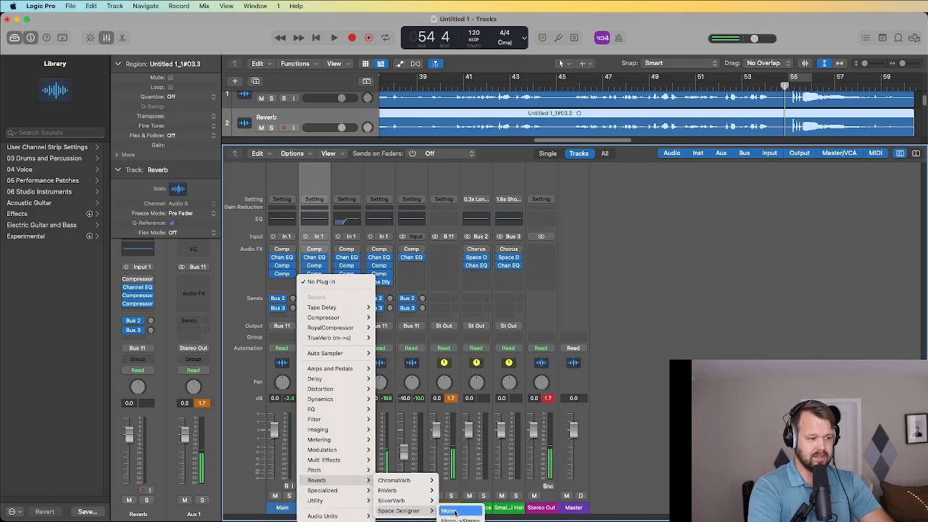
pyautogui.click(453, 512)
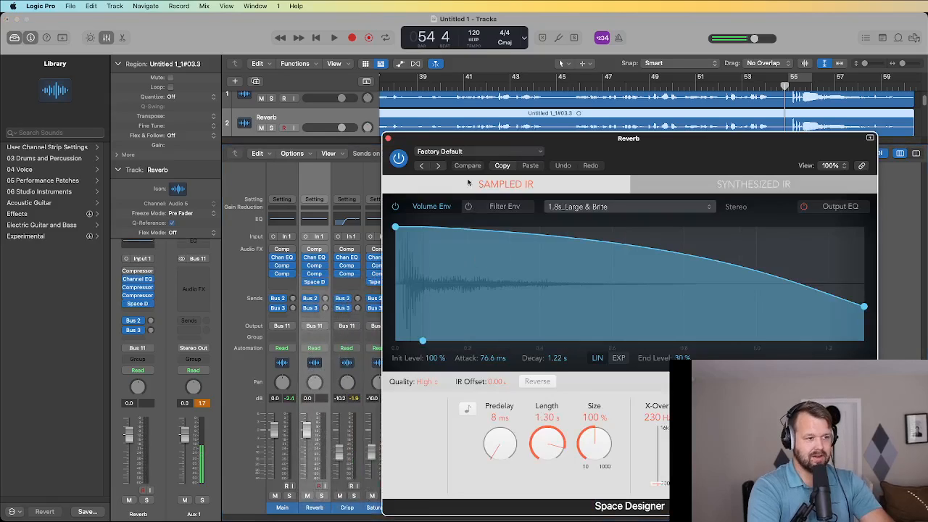
# Load the 02 Medium Spaces > 06 Indoor Spaces > 1.9s Jazz Club preset and close Space Designer.
pyautogui.click(488, 151)
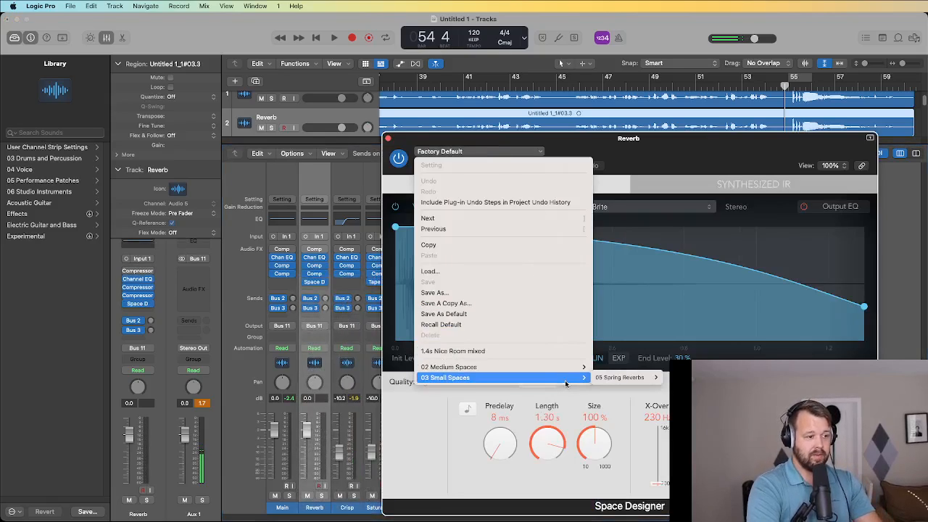
pyautogui.moveTo(583, 370)
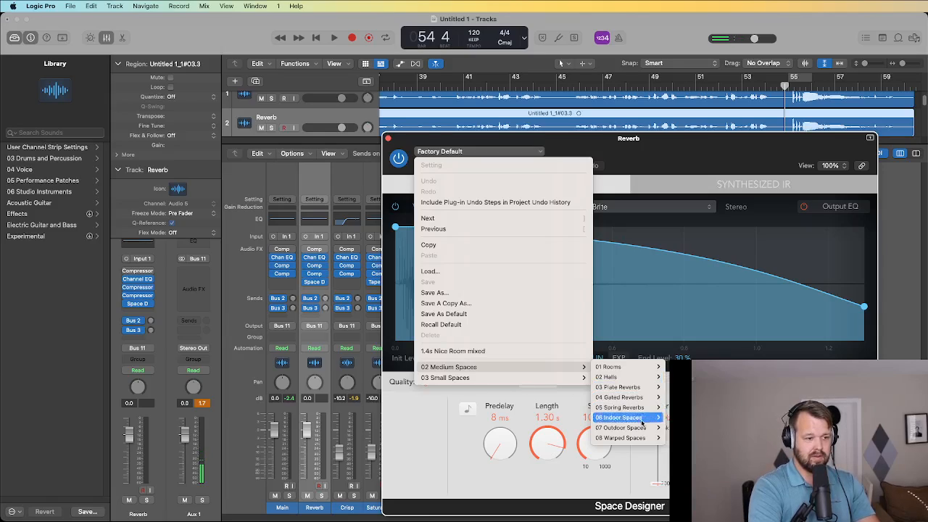
pyautogui.moveTo(642, 421)
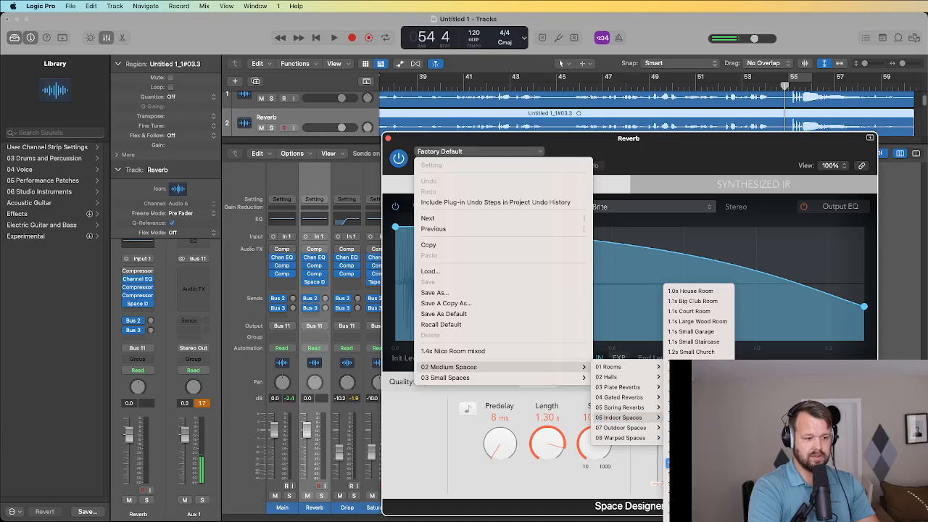
pyautogui.click(693, 514)
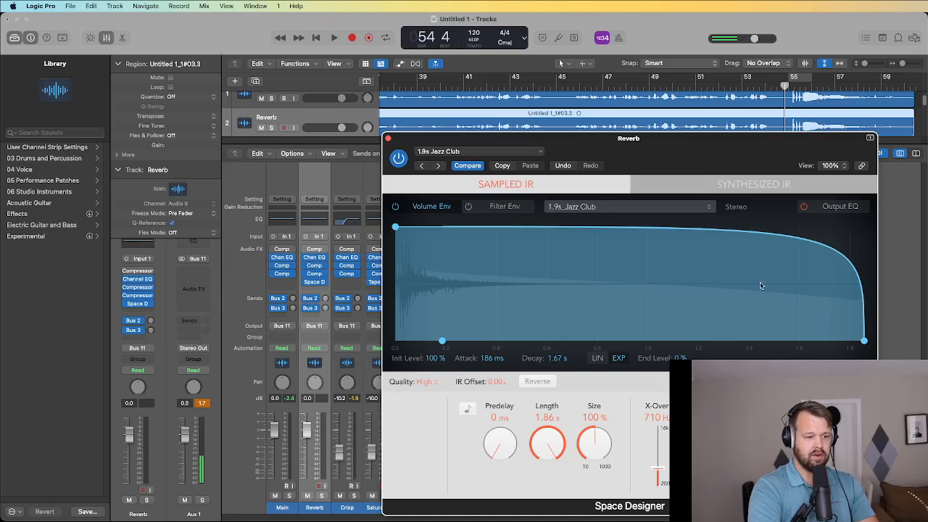
pyautogui.click(388, 138)
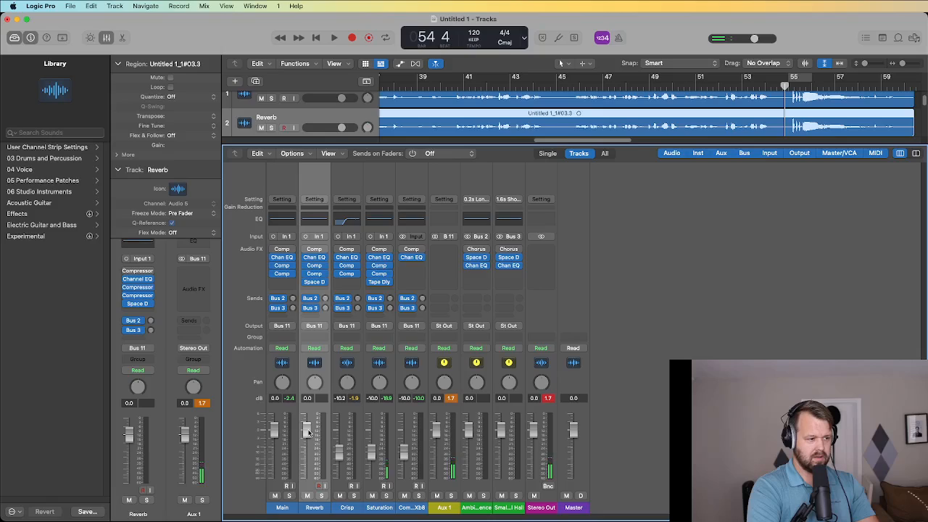
# Bring the Reverb fader up to -13.8 dB while playing back from bar 39.
pyautogui.moveTo(308, 433); pyautogui.dragTo(301, 502)
pyautogui.press('space')
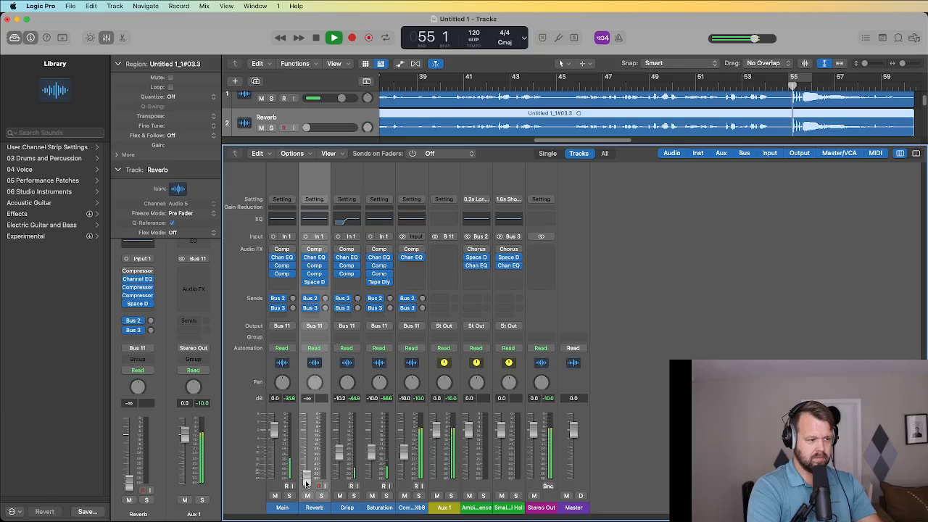
pyautogui.click(433, 87)
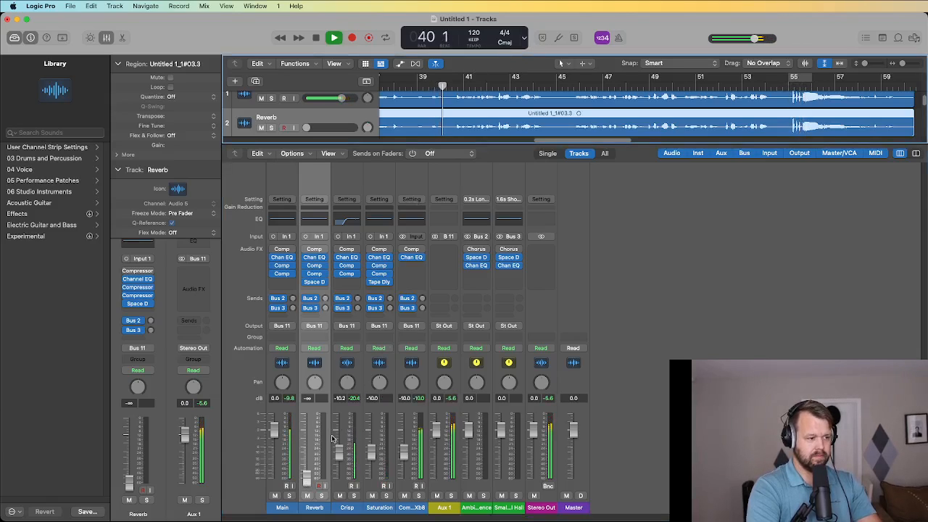
pyautogui.moveTo(306, 481); pyautogui.dragTo(306, 457)
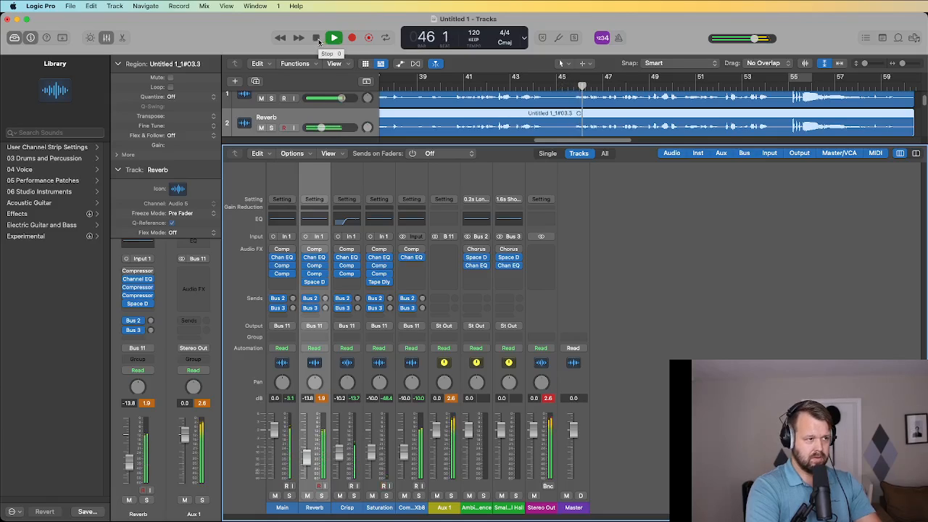
pyautogui.click(317, 38)
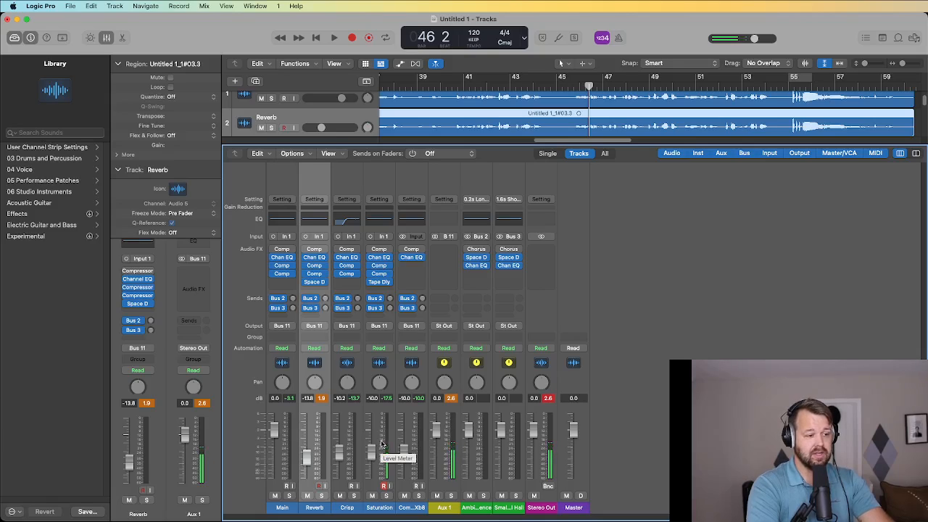
pyautogui.scroll(1, 309, 125)
pyautogui.click(303, 101)
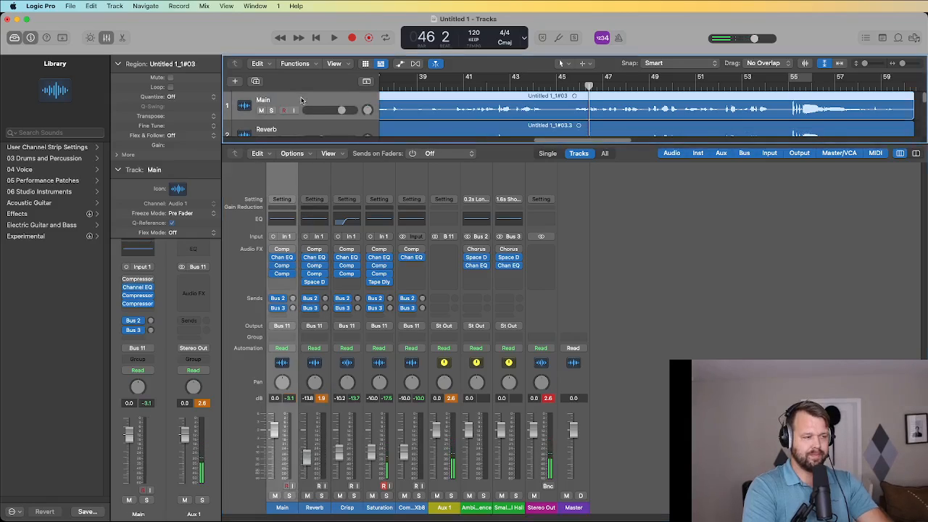
# Duplicate the Main vocal track again and rename the copy 'Para'.
pyautogui.click(256, 81)
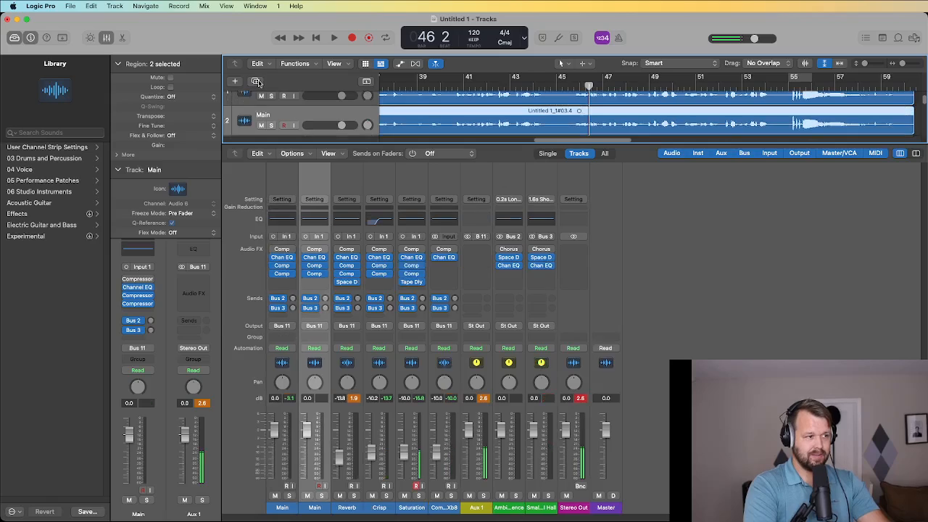
pyautogui.click(263, 114)
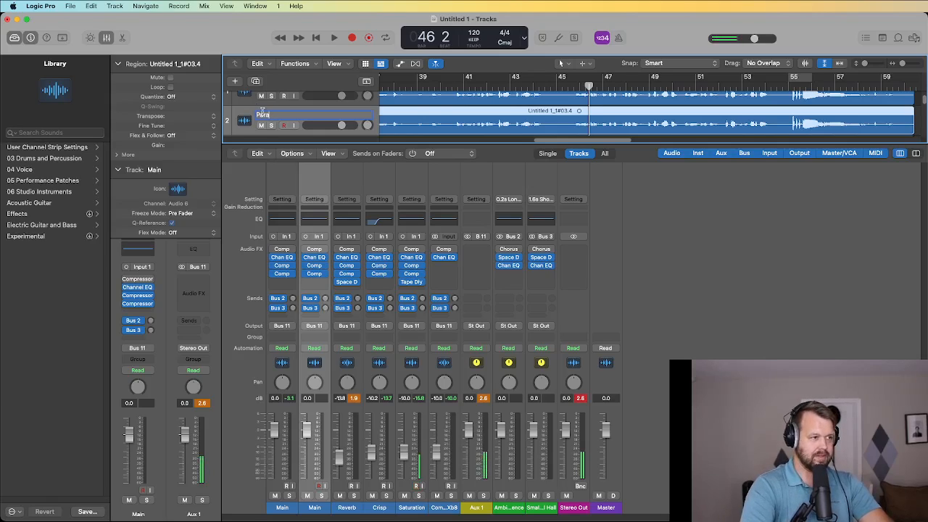
pyautogui.press('Return')
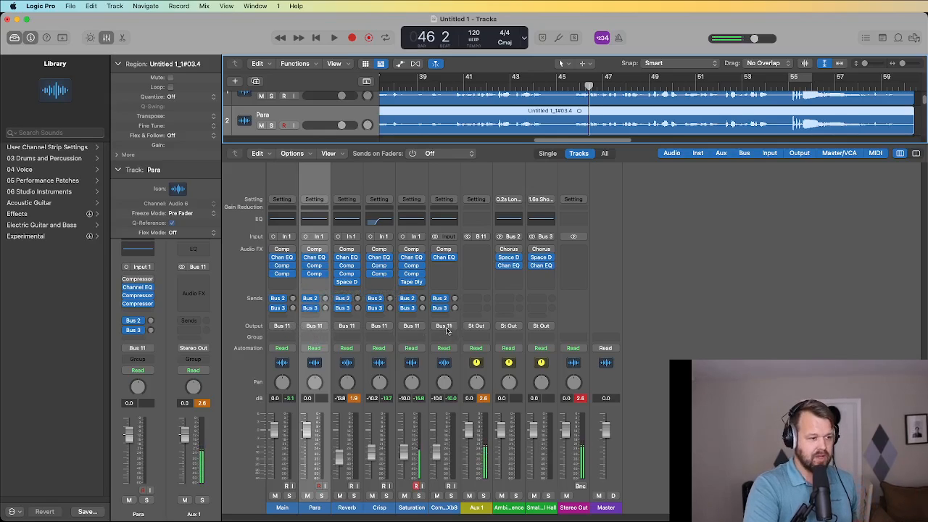
# Route the Para track's output to Bus 12.
pyautogui.click(322, 330)
pyautogui.moveTo(359, 369)
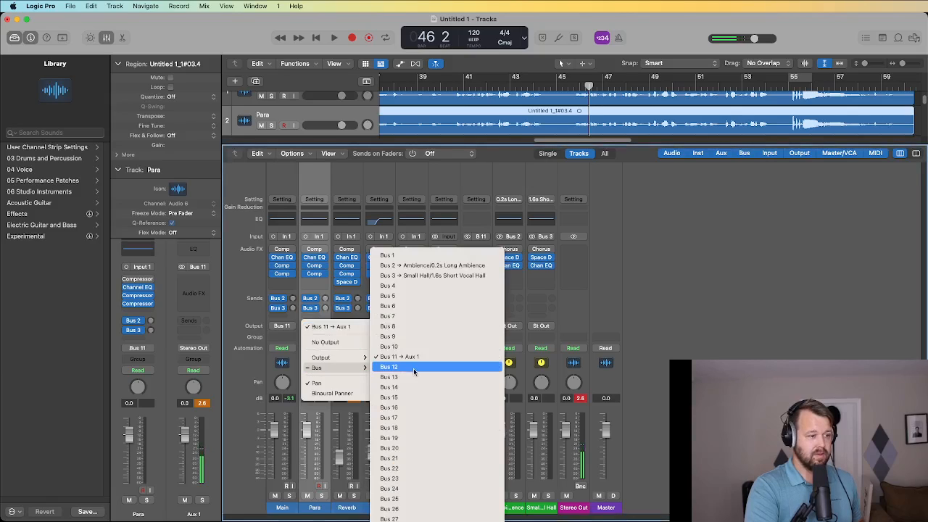
pyautogui.click(413, 368)
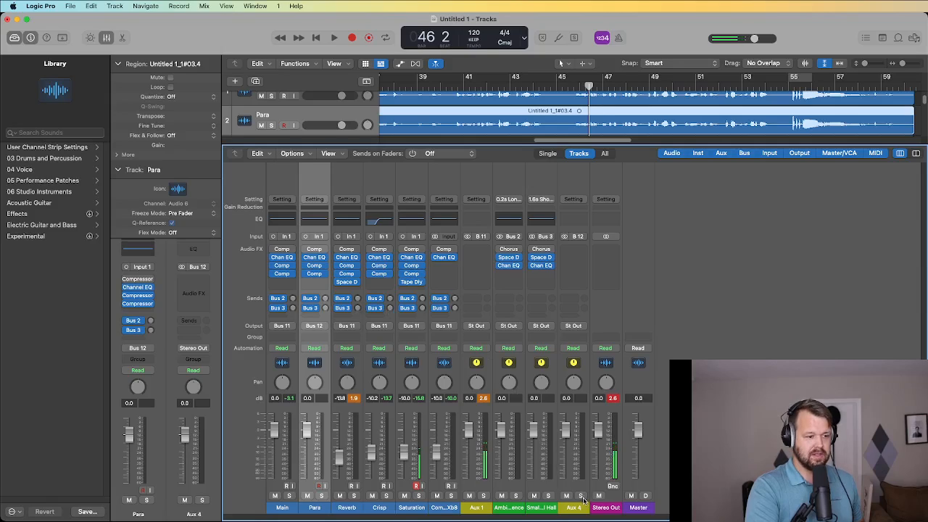
# Insert a stereo Compressor on Aux 4 and load the 04 Voice > Type R Vocal 02 preset.
pyautogui.click(577, 258)
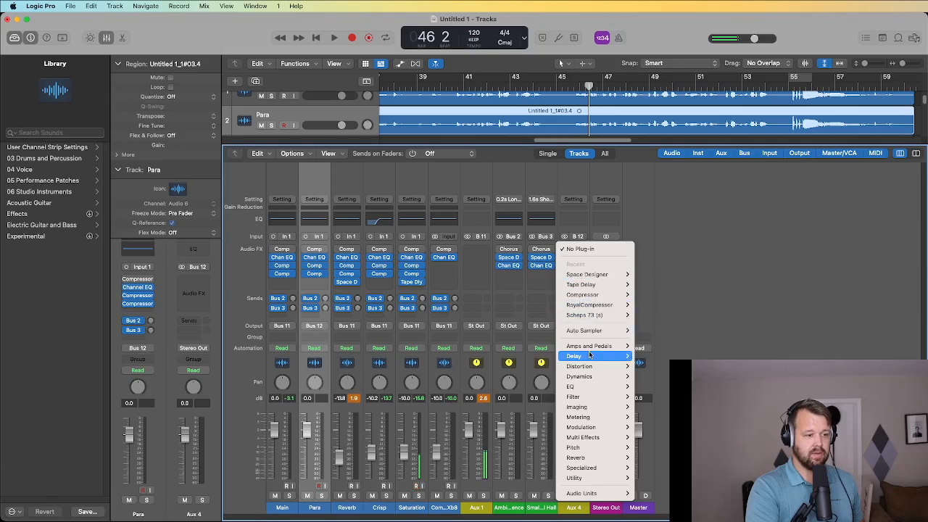
pyautogui.moveTo(612, 294)
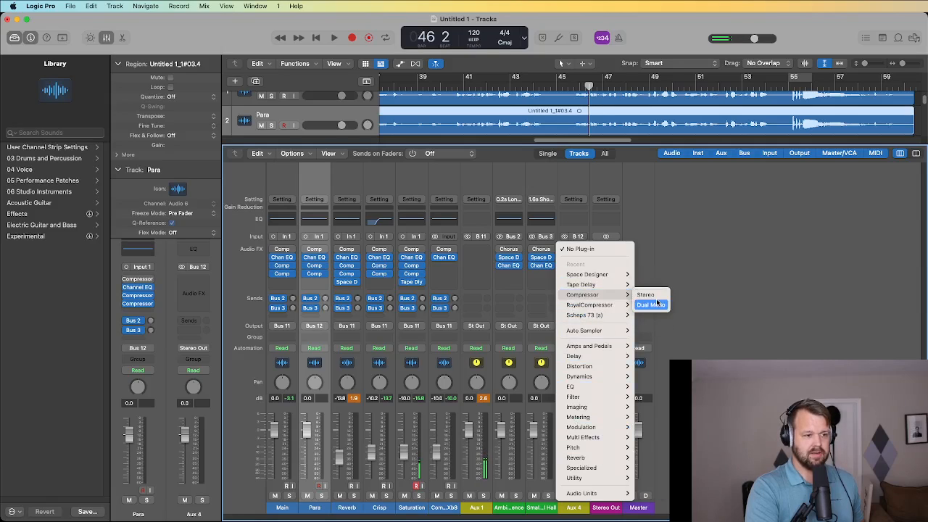
pyautogui.click(656, 298)
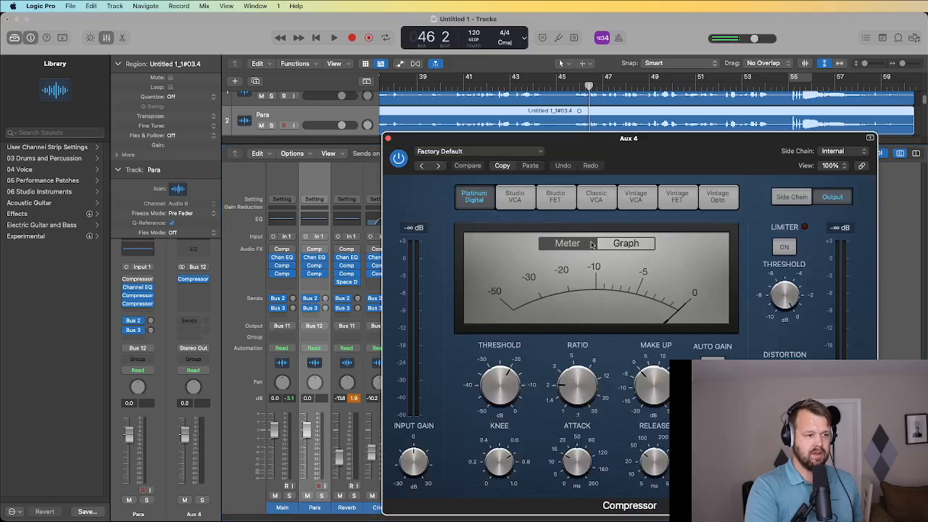
pyautogui.click(538, 152)
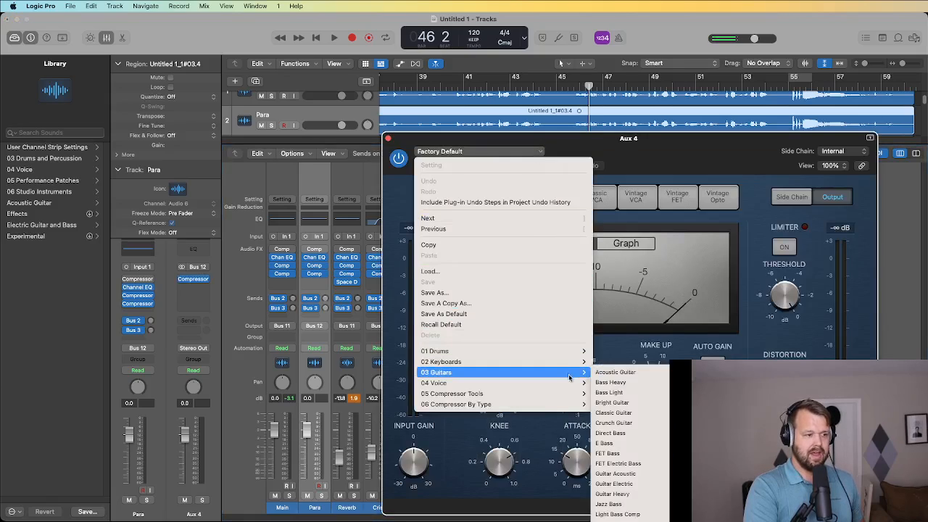
pyautogui.moveTo(571, 383)
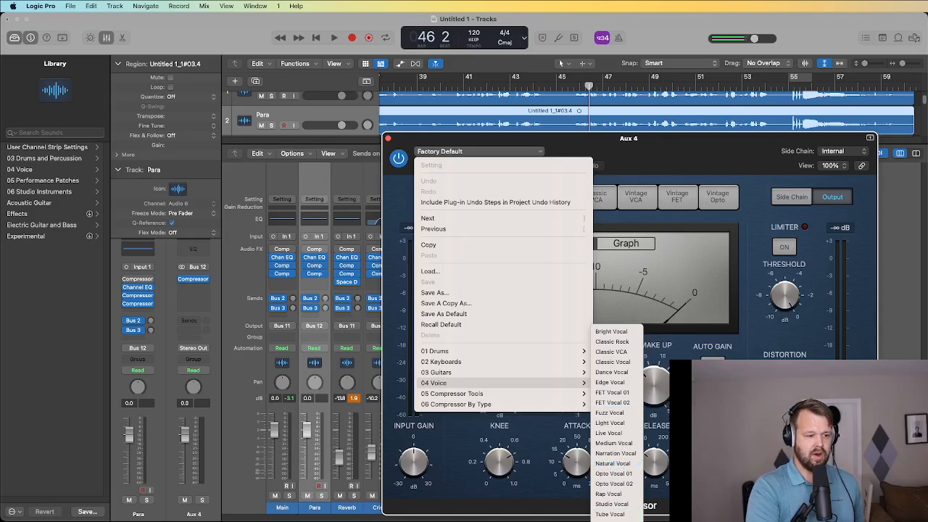
pyautogui.click(617, 521)
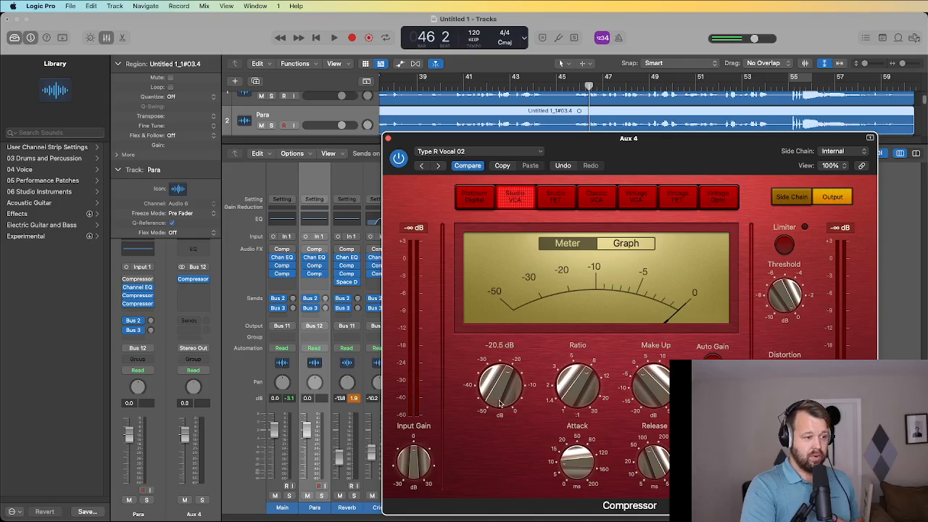
# Lower the compressor threshold, raise the ratio to 30:1, and set release to 230 ms.
pyautogui.moveTo(500, 386); pyautogui.dragTo(480, 397)
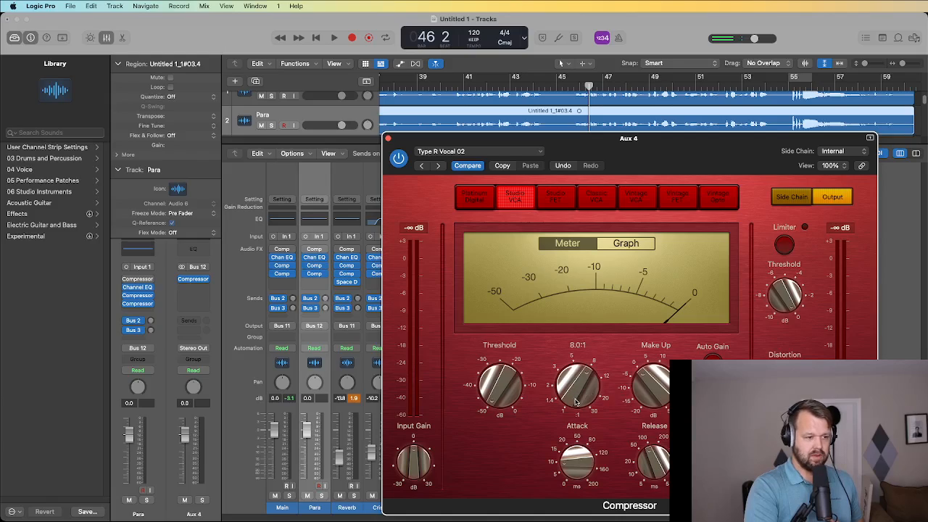
pyautogui.moveTo(576, 401); pyautogui.dragTo(560, 325)
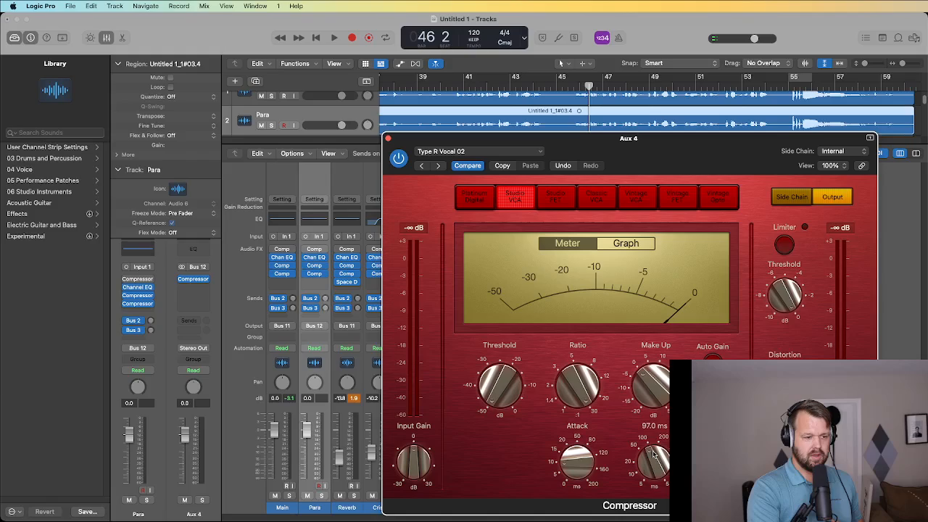
pyautogui.moveTo(654, 455); pyautogui.dragTo(661, 439)
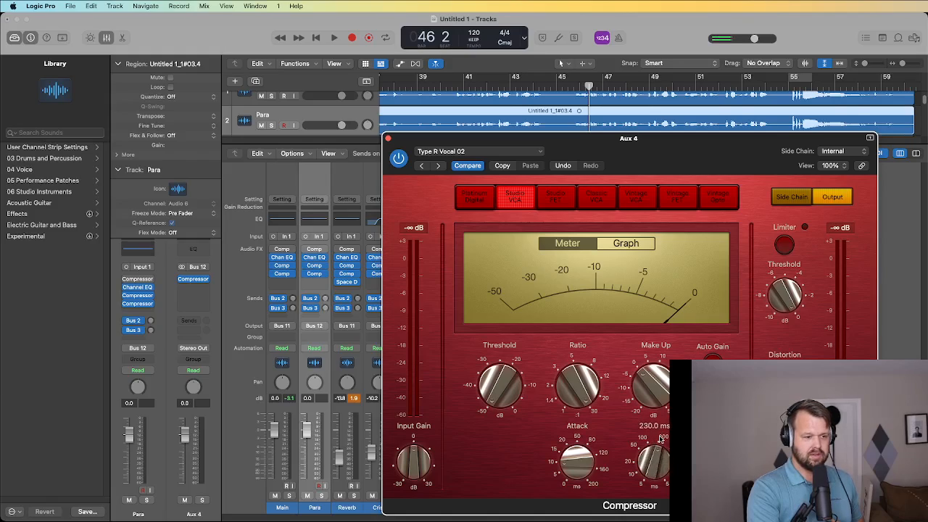
pyautogui.moveTo(565, 468)
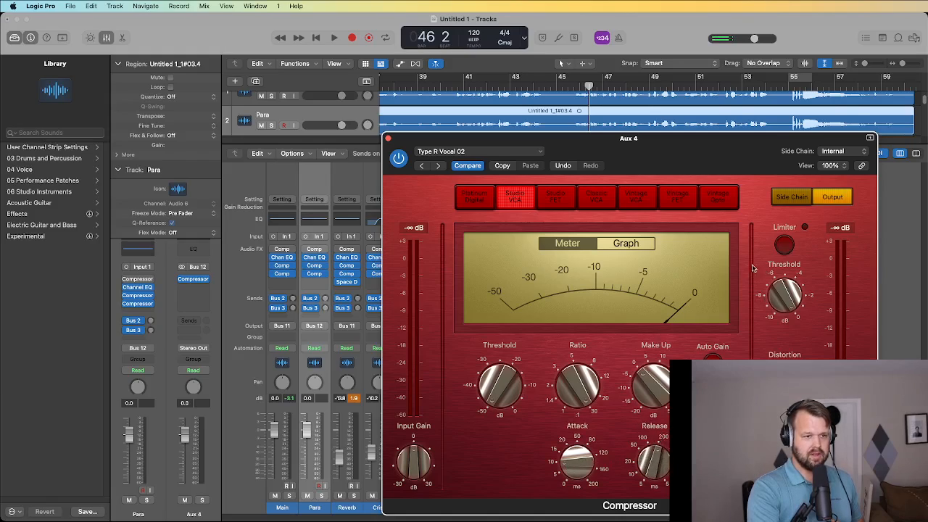
pyautogui.click(389, 139)
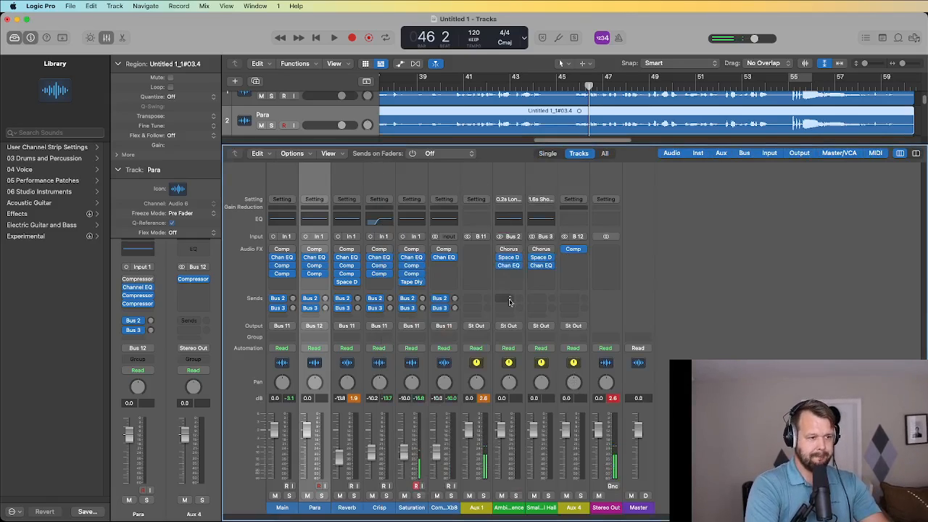
# Solo Aux 4 and lower its fader to -4.5 dB while auditioning.
pyautogui.click(581, 496)
pyautogui.press('space')
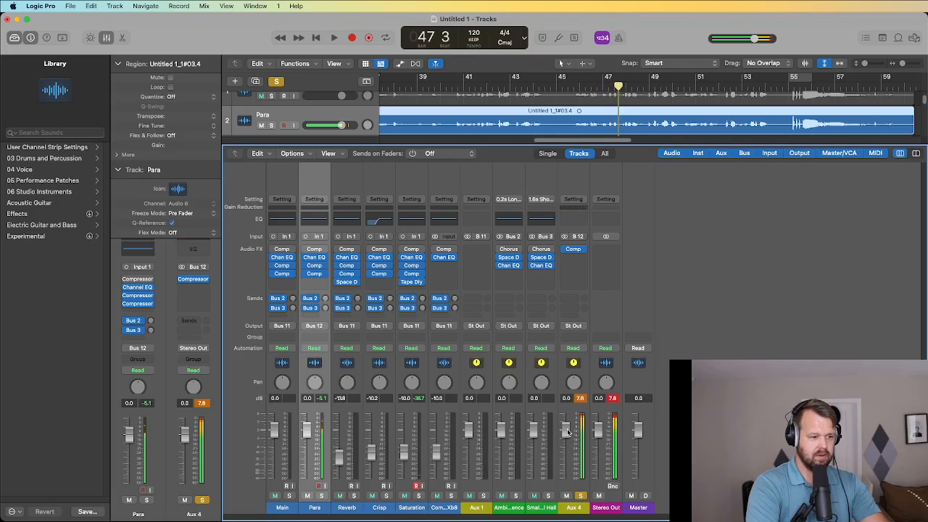
pyautogui.moveTo(569, 432); pyautogui.dragTo(567, 468)
pyautogui.press('space')
pyautogui.press('space')
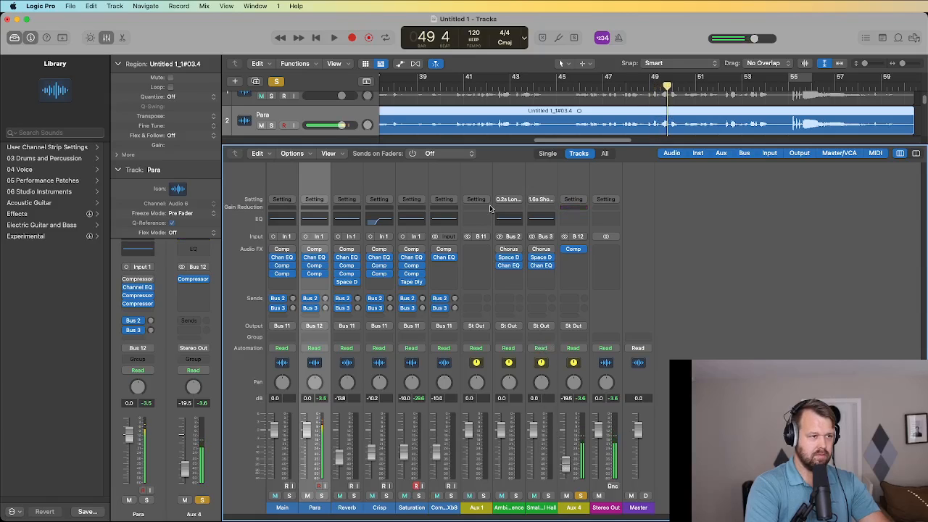
# Unsolo Aux 4 and trim its fader to -26.0 dB, replaying from bar 41.
pyautogui.click(581, 497)
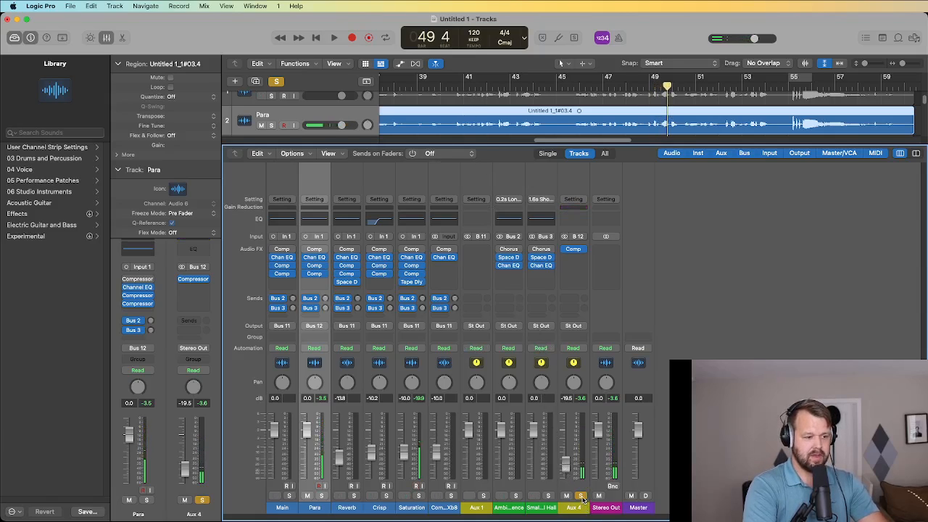
pyautogui.press('space')
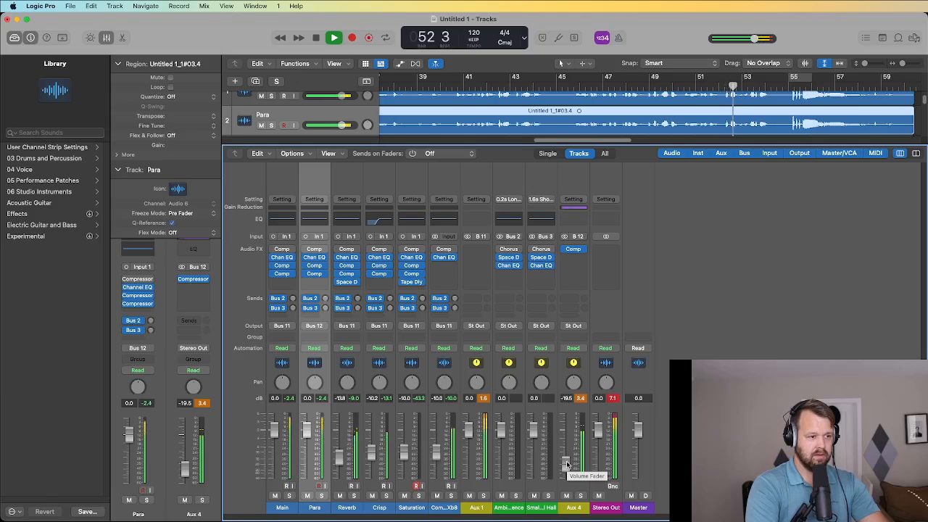
pyautogui.moveTo(575, 462); pyautogui.dragTo(575, 466)
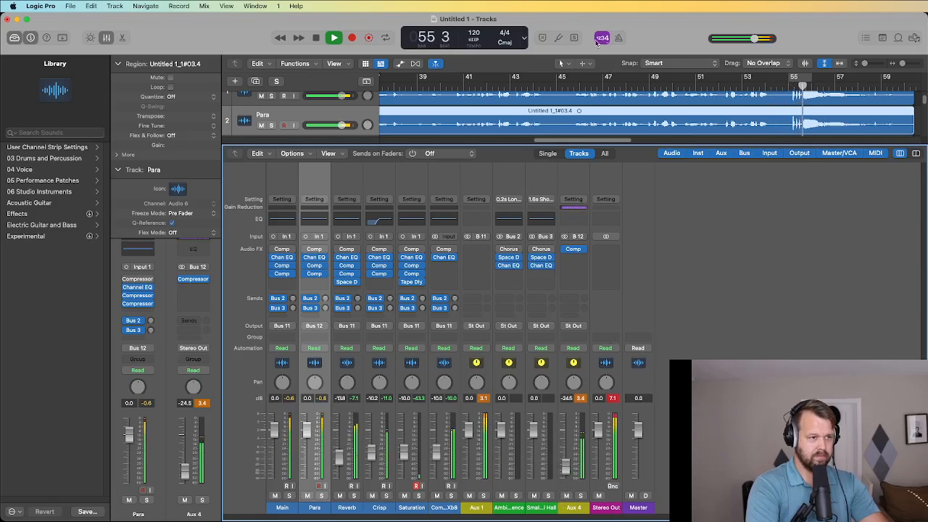
pyautogui.press('space')
pyautogui.click(456, 95)
pyautogui.click(461, 88)
pyautogui.press('space')
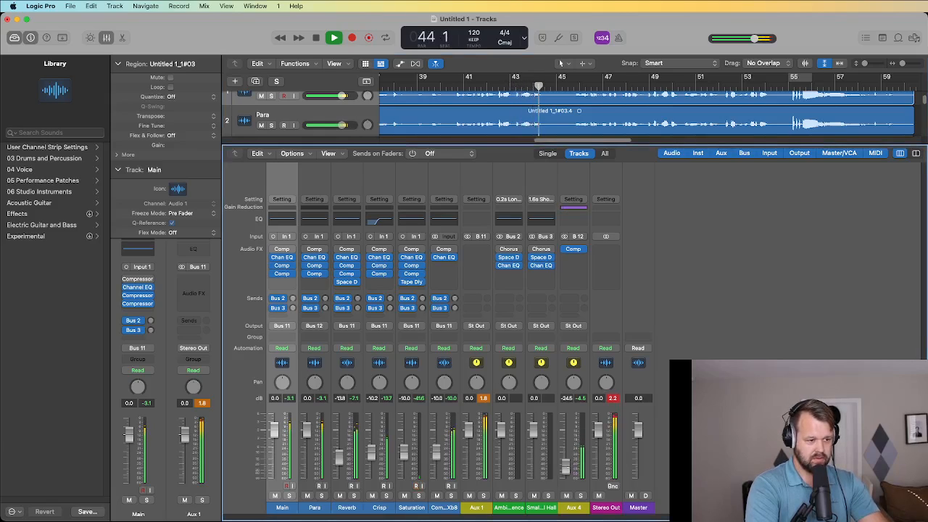
pyautogui.moveTo(566, 468); pyautogui.dragTo(565, 467)
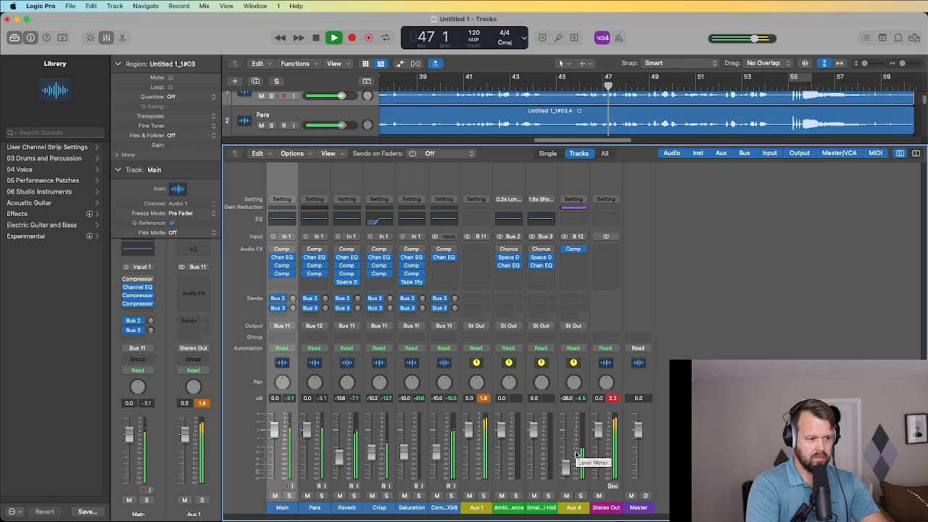
pyautogui.press('space')
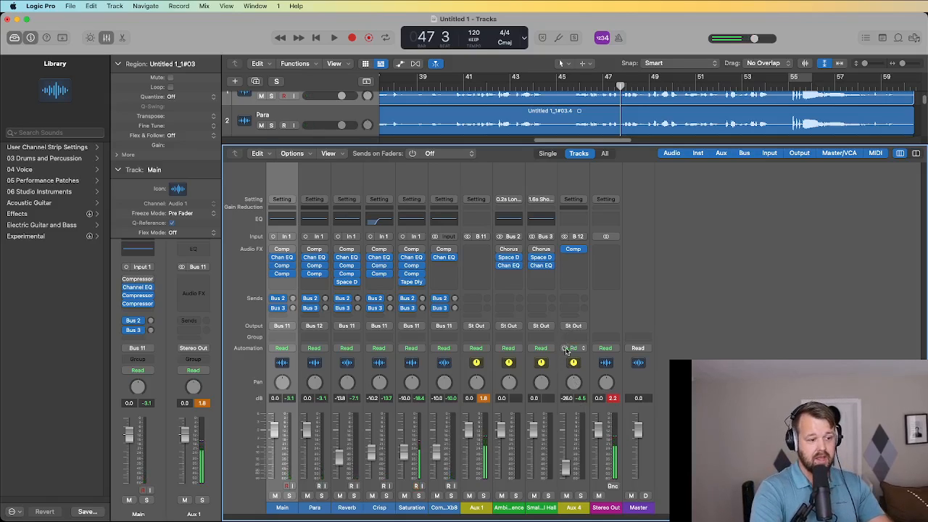
pyautogui.click(581, 496)
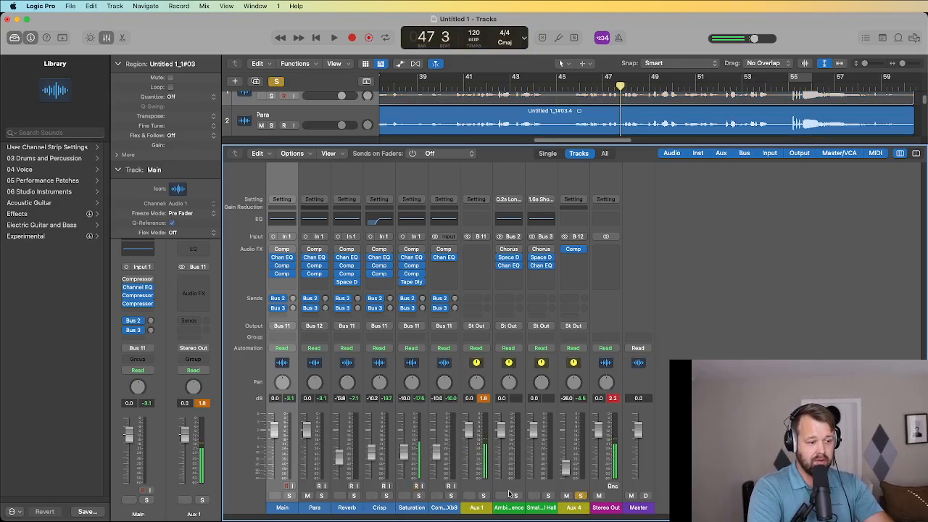
pyautogui.click(580, 496)
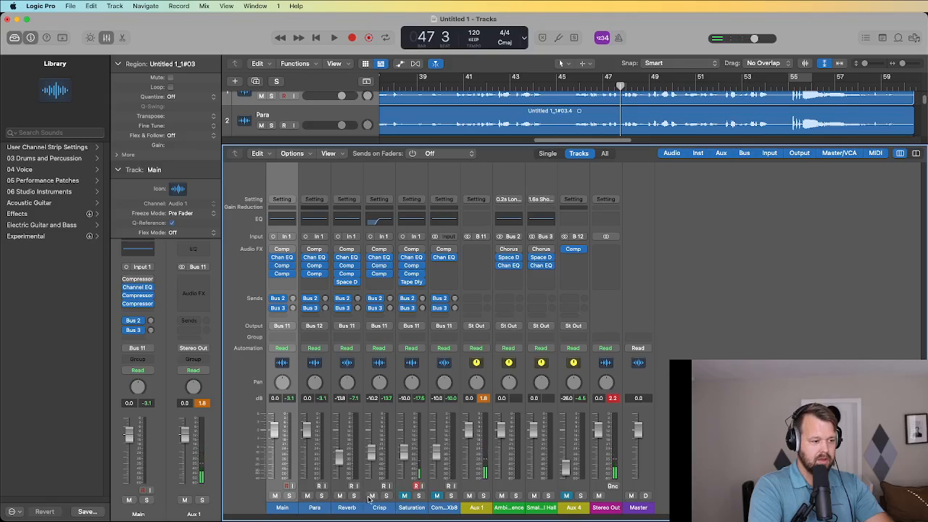
pyautogui.click(307, 496)
pyautogui.click(288, 486)
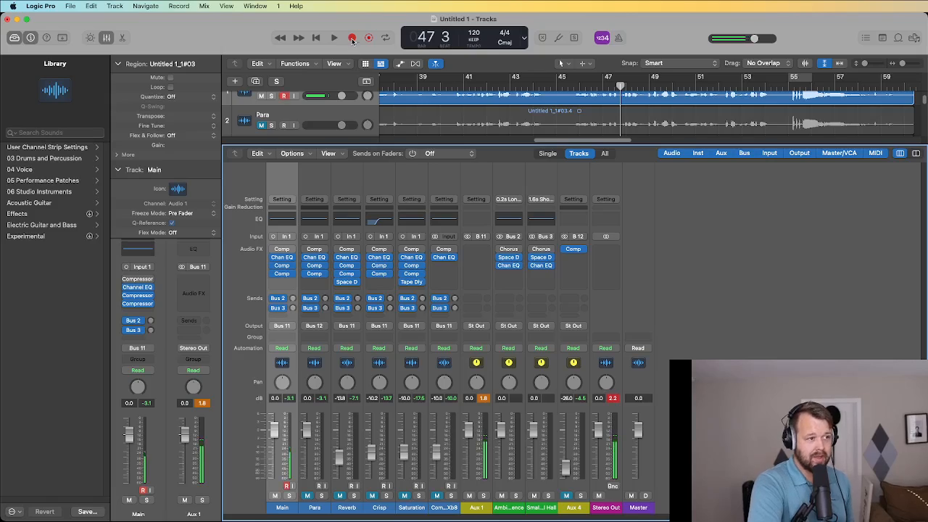
pyautogui.click(335, 38)
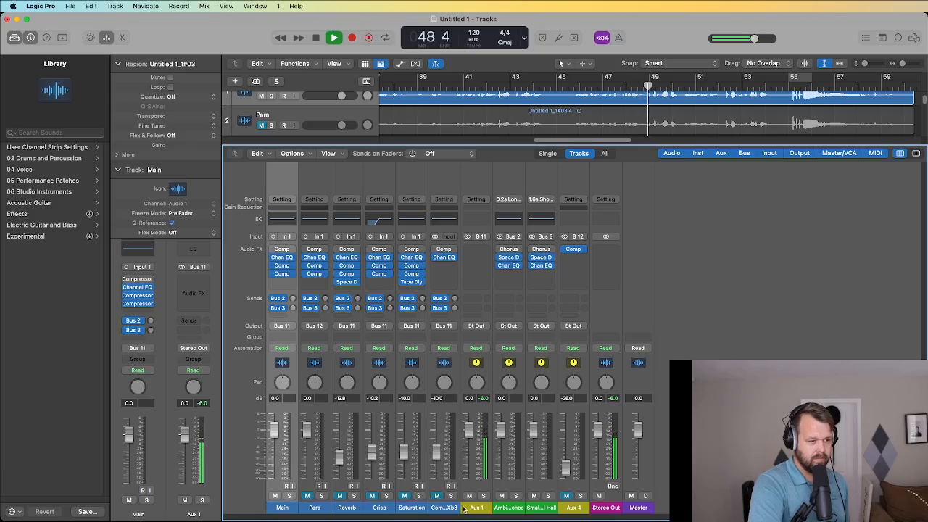
pyautogui.click(307, 497)
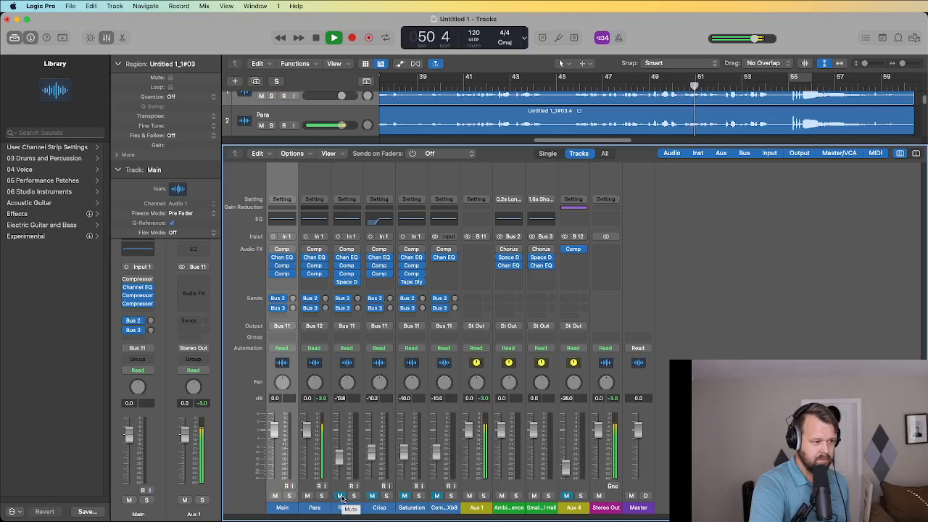
pyautogui.click(341, 497)
pyautogui.click(373, 497)
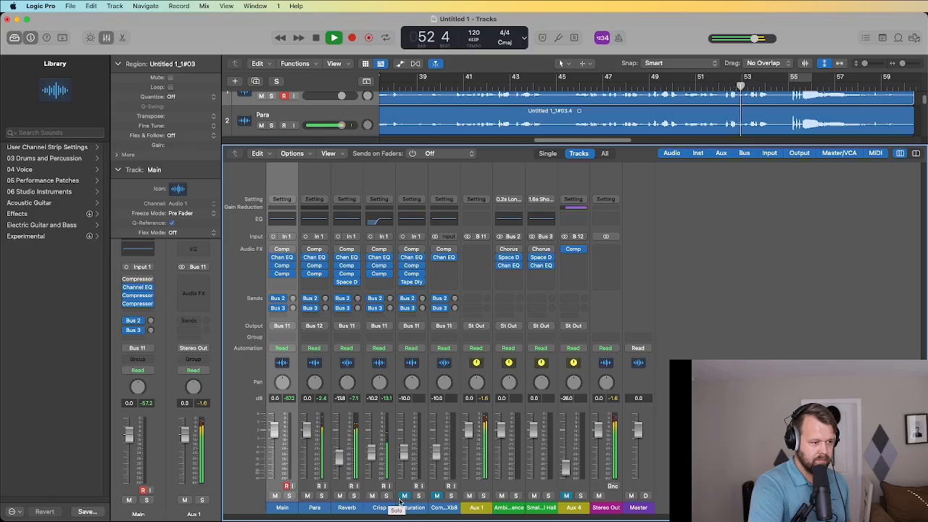
pyautogui.click(404, 496)
pyautogui.click(437, 496)
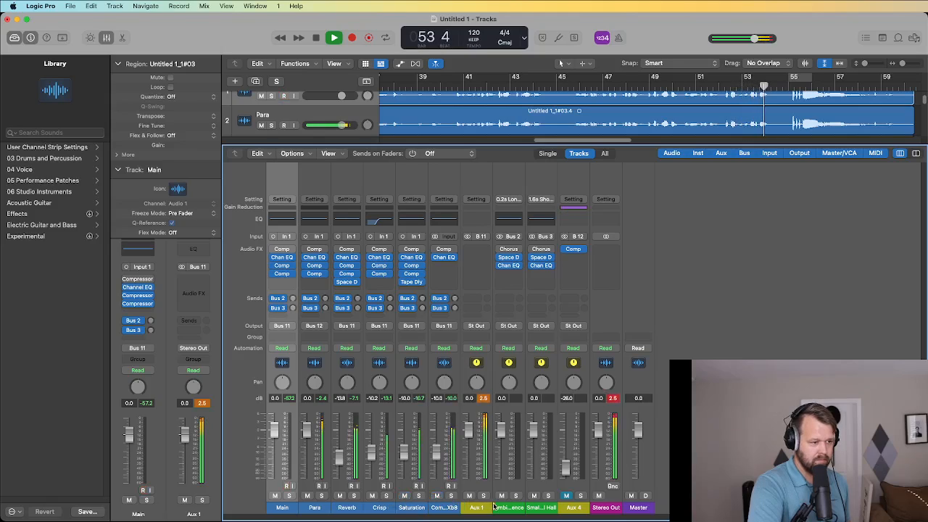
pyautogui.click(566, 496)
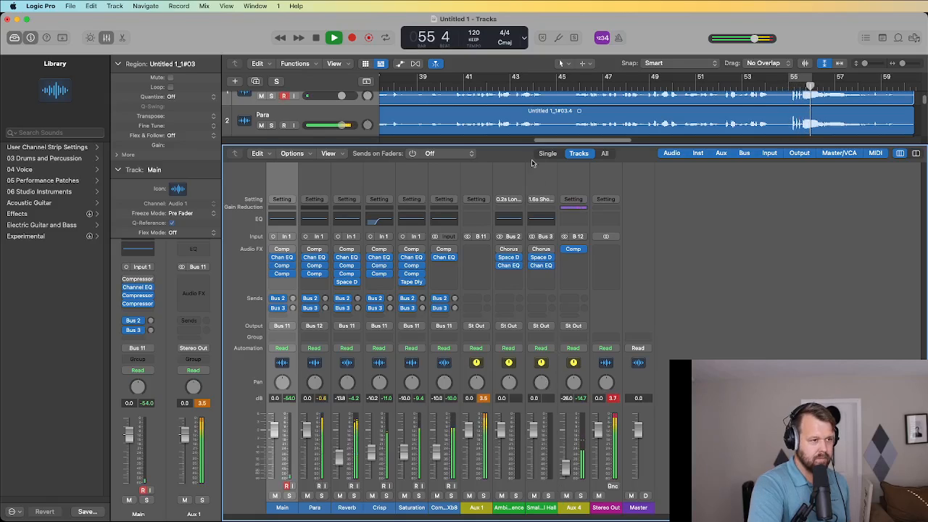
pyautogui.click(393, 83)
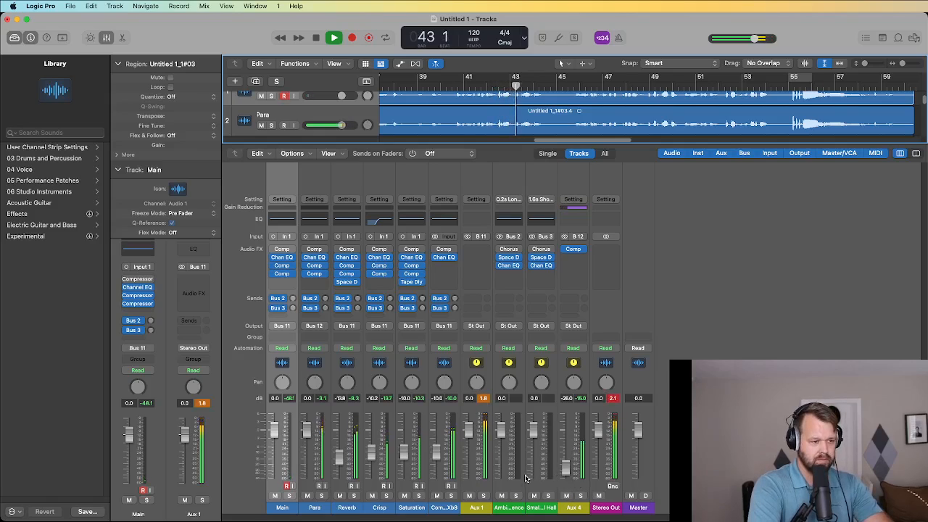
pyautogui.press('space')
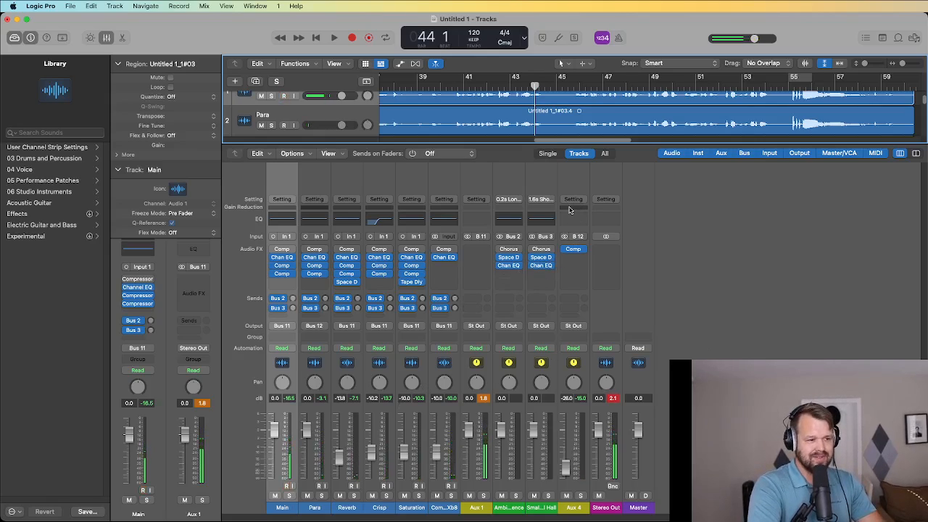
# Load the Vocals > Natural Vocal preset into Aux 1's Channel EQ.
pyautogui.click(476, 216)
pyautogui.click(508, 152)
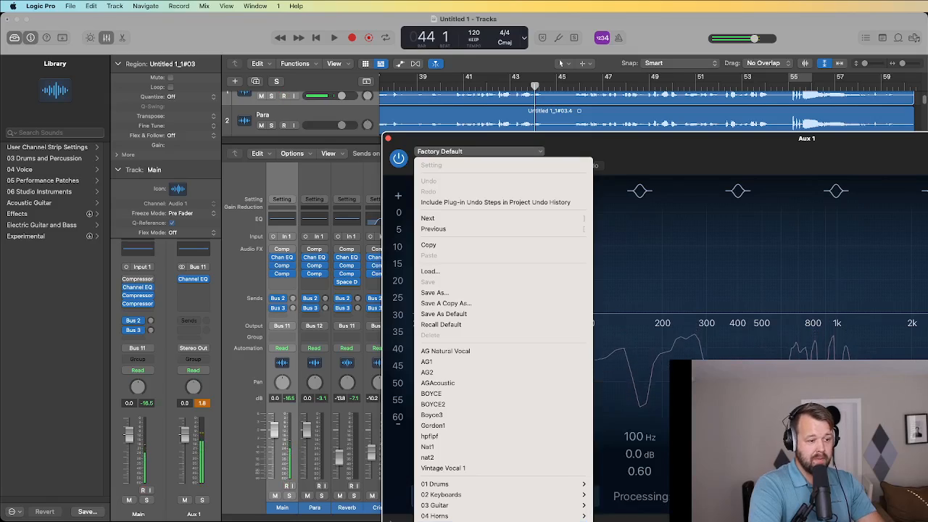
pyautogui.moveTo(501, 521)
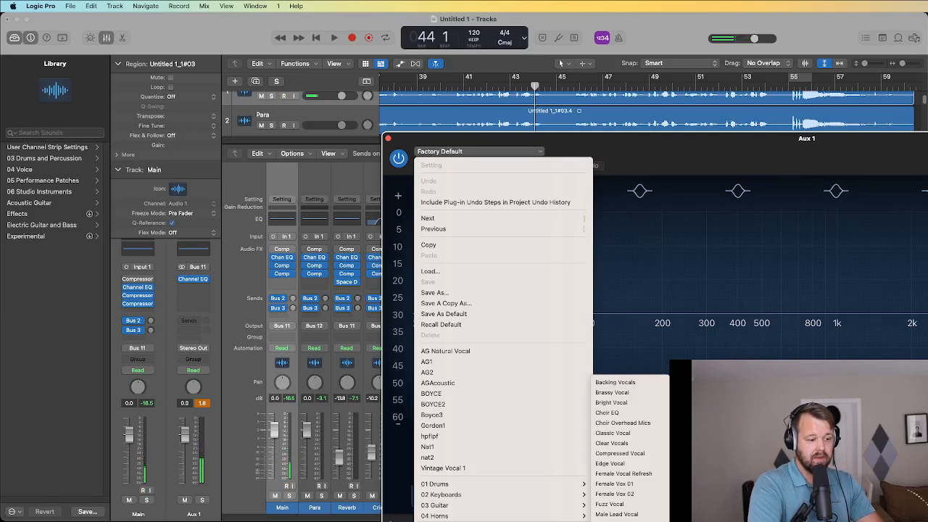
pyautogui.click(620, 521)
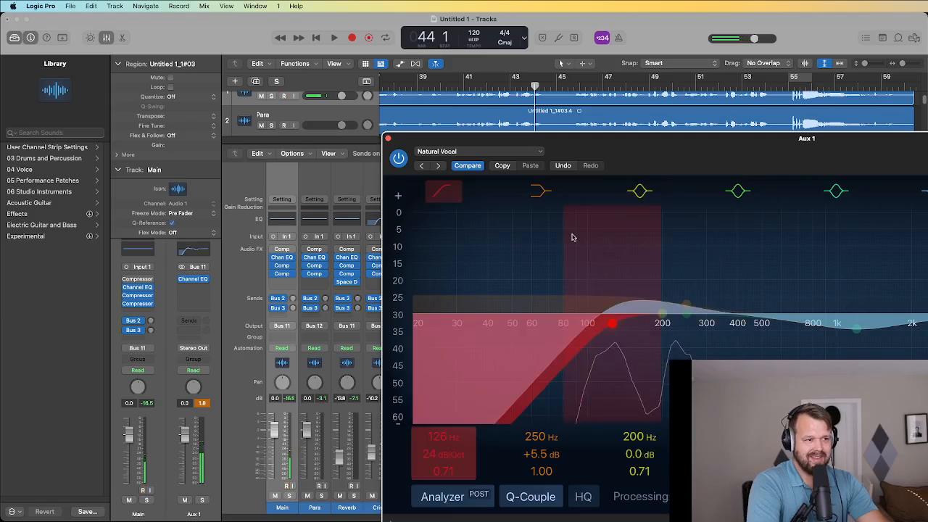
# Audition the Natural Vocal EQ with playback and close the Channel EQ window.
pyautogui.click(335, 38)
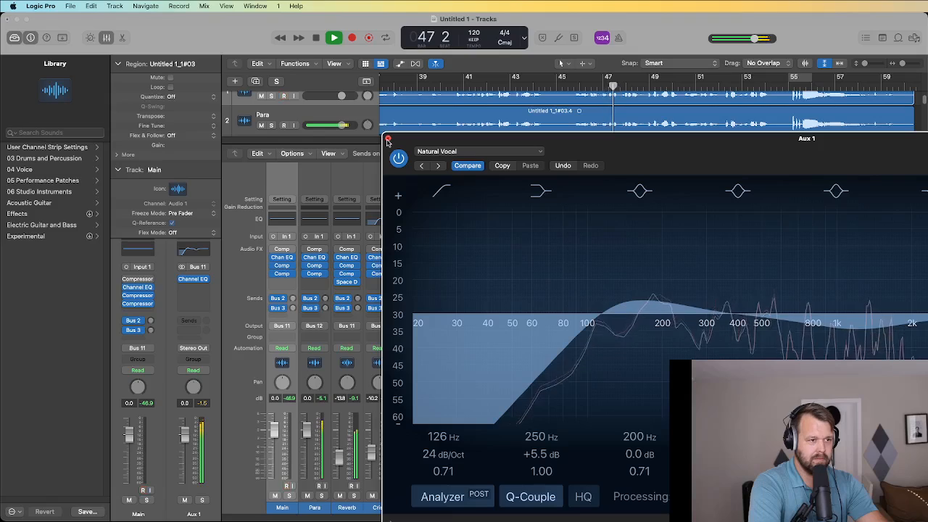
pyautogui.click(234, 399)
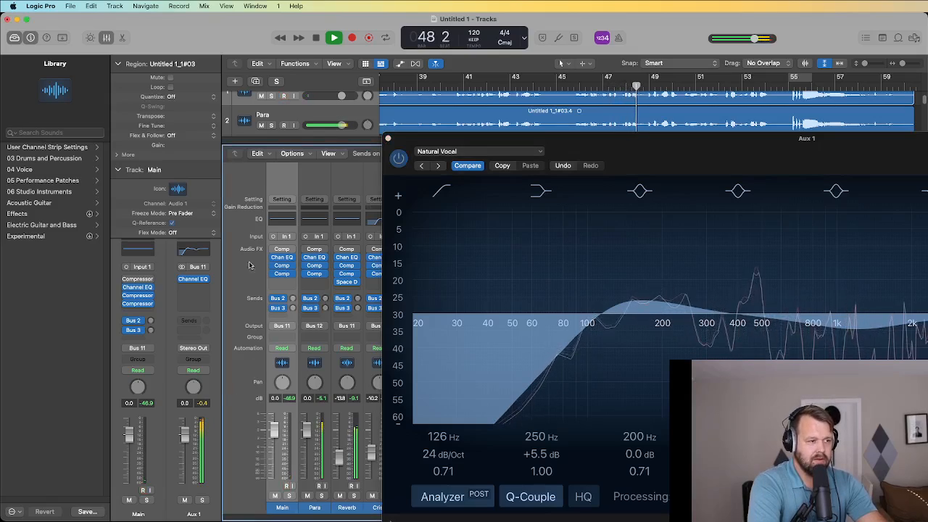
pyautogui.press('space')
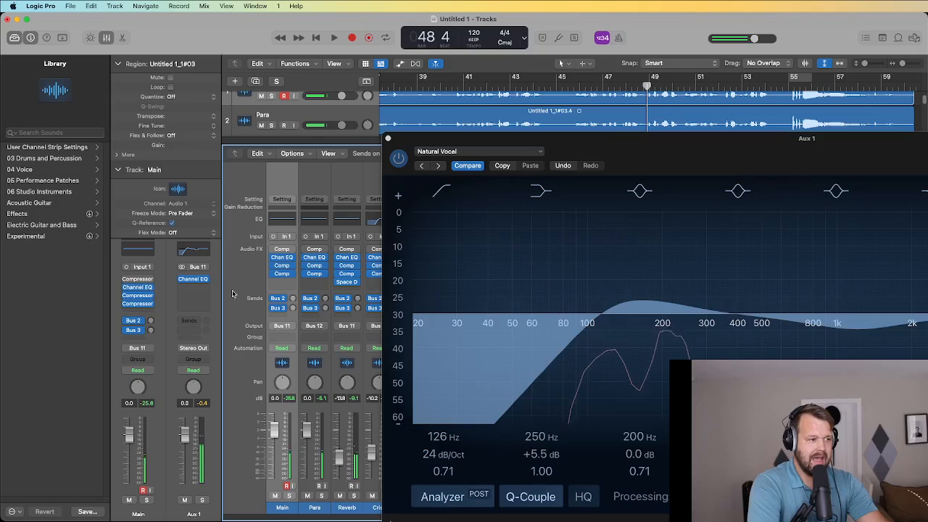
pyautogui.click(388, 139)
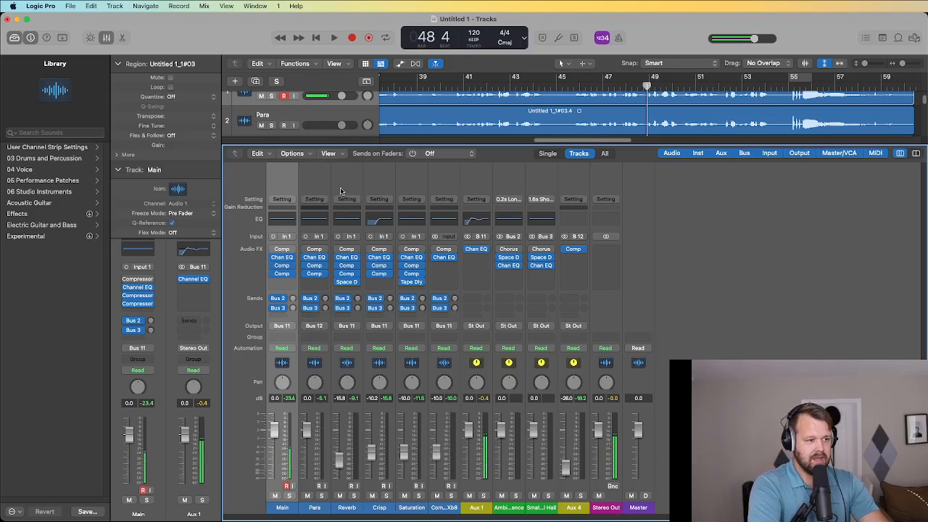
pyautogui.press('space')
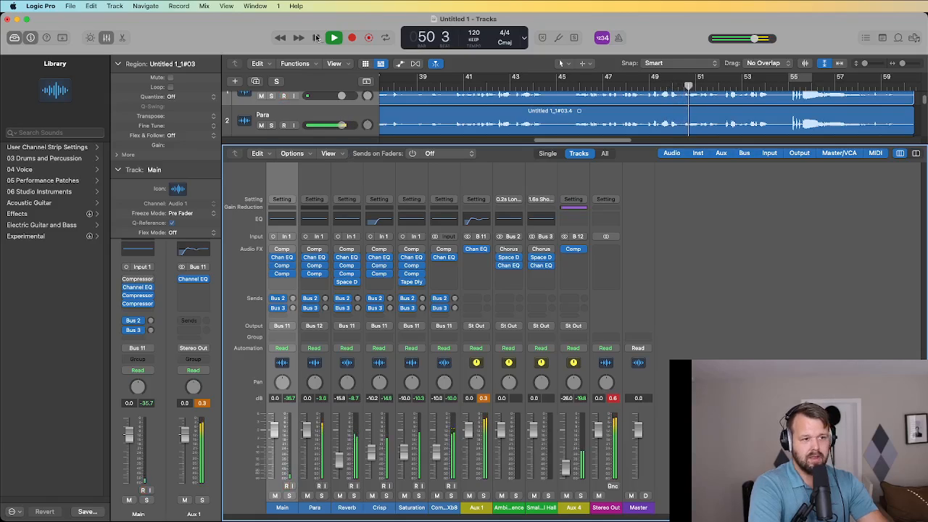
pyautogui.press('space')
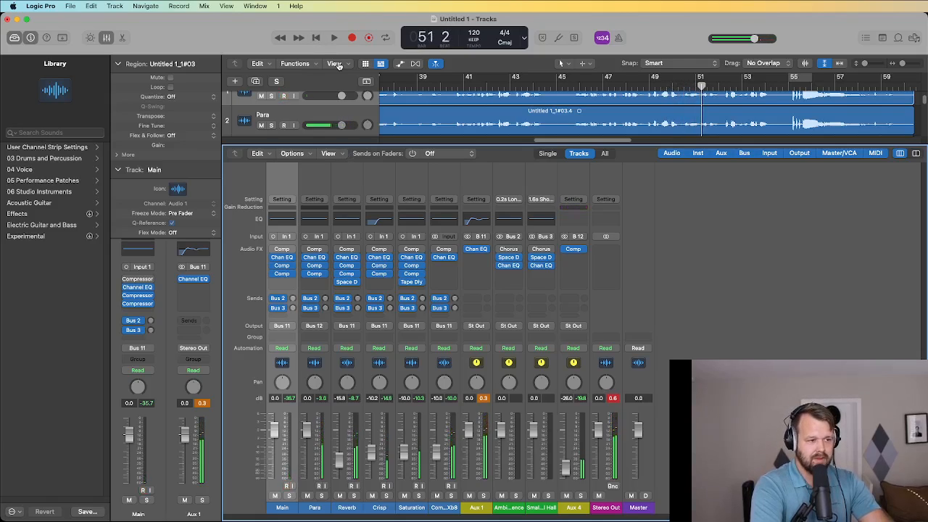
pyautogui.press('super+Tab')
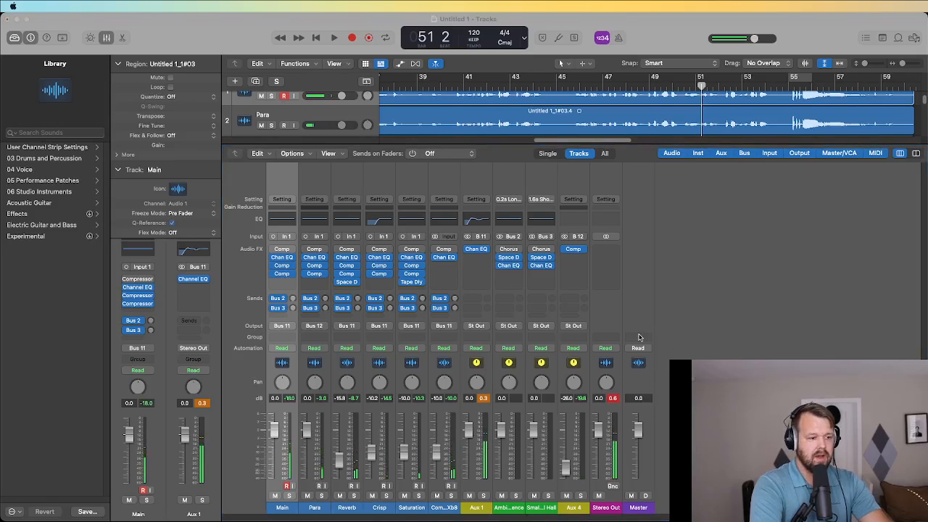